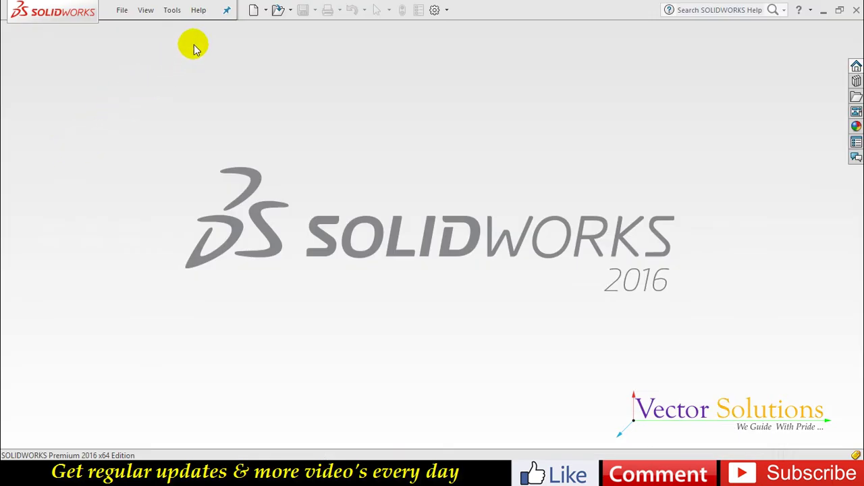
Create a new blank Part document (Part3)
{"action": "left_click", "coordinate": [254, 10]}
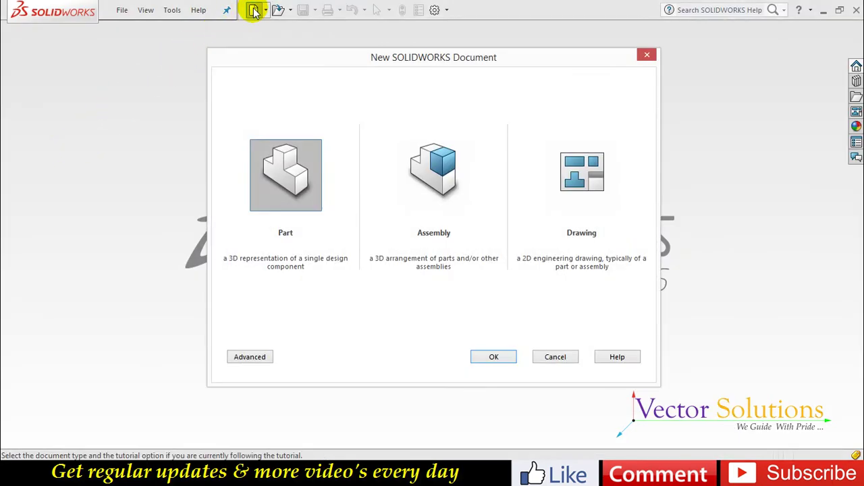
{"action": "left_click", "coordinate": [298, 162]}
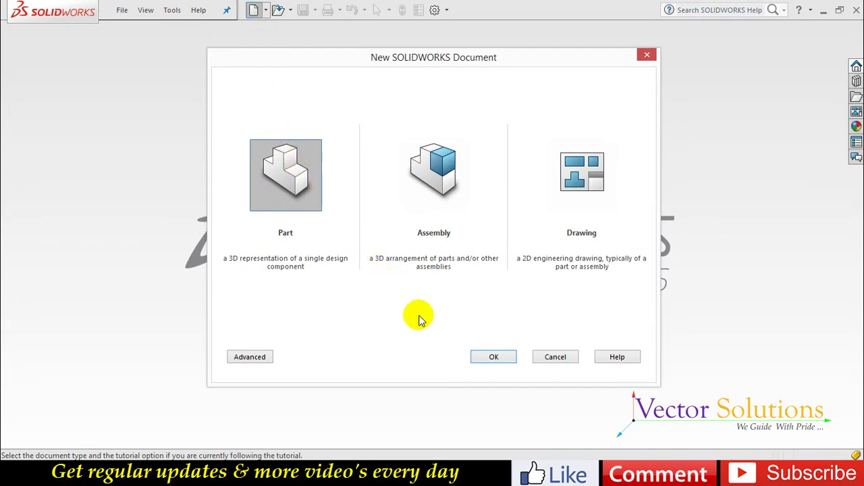
{"action": "left_click", "coordinate": [472, 357]}
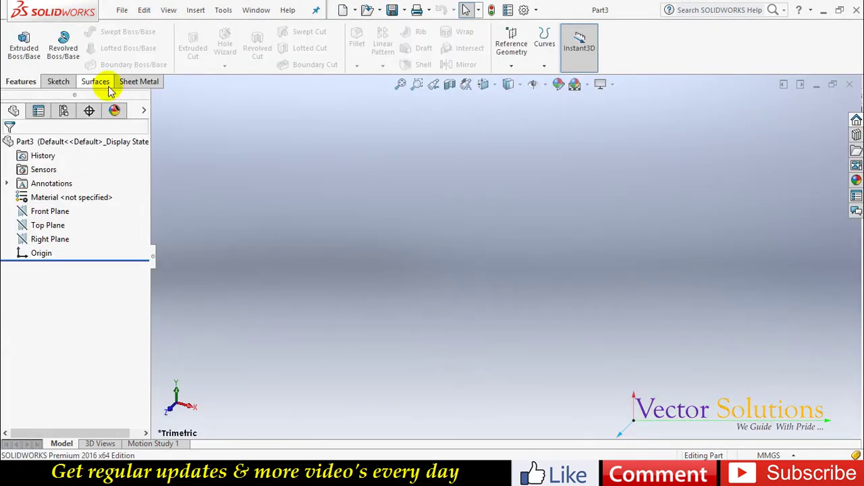
On the Top Plane, sketch two concentric circles at the origin and circles to the right
{"action": "left_click", "coordinate": [33, 44]}
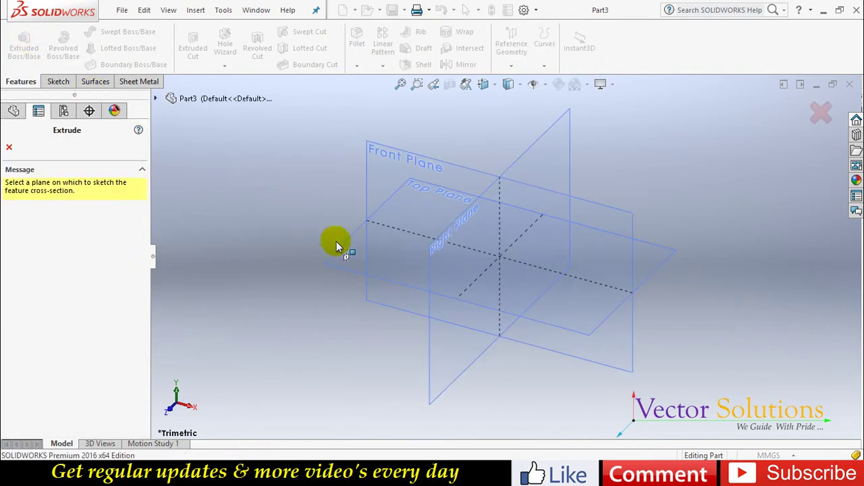
{"action": "left_click", "coordinate": [339, 248]}
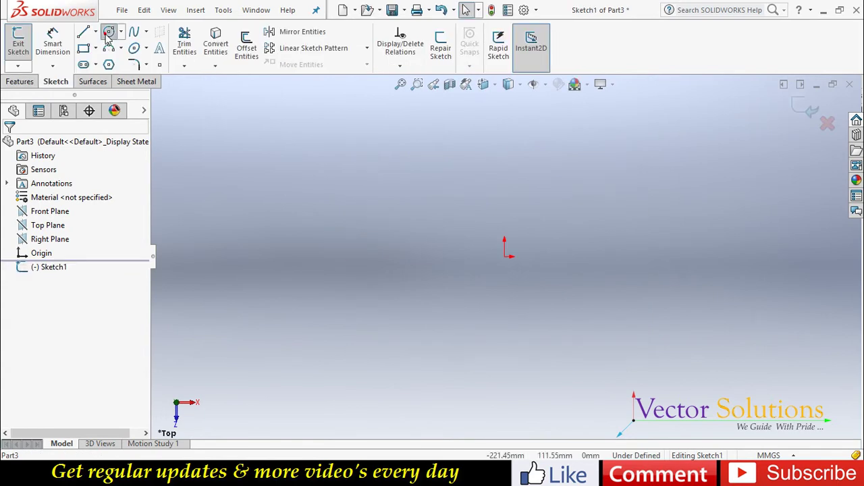
{"action": "left_click", "coordinate": [108, 33]}
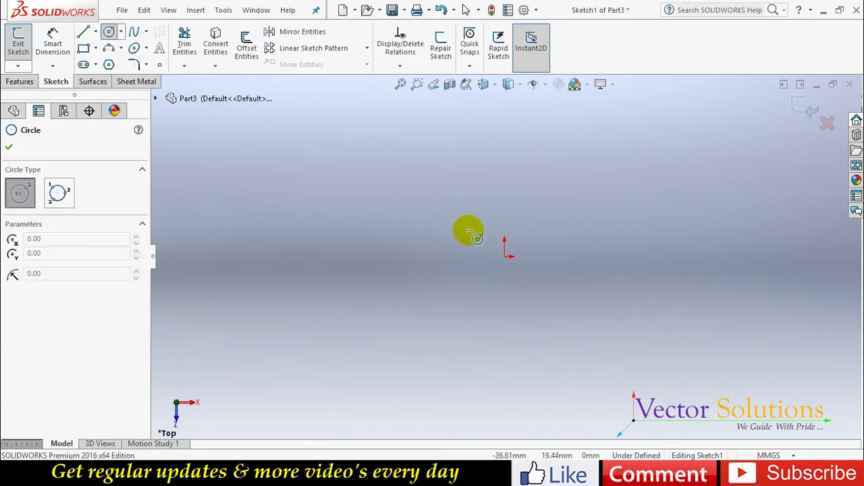
{"action": "left_click_drag", "start_coordinate": [506, 257], "coordinate": [505, 187]}
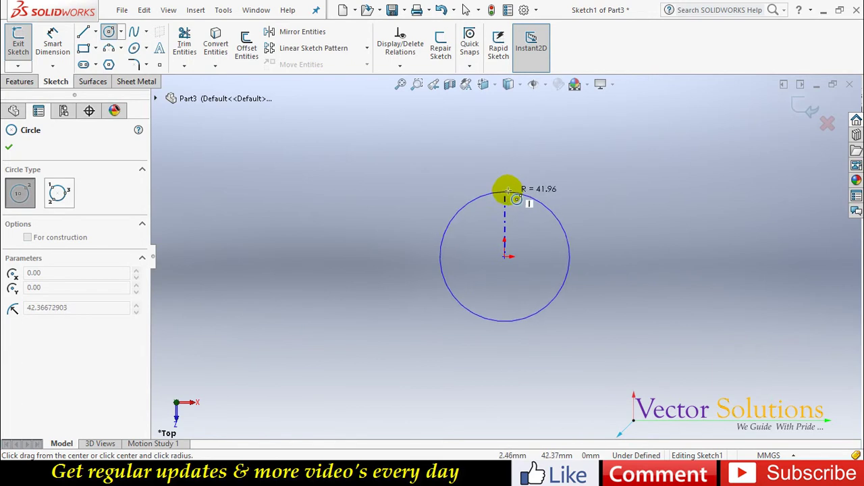
{"action": "left_click_drag", "start_coordinate": [504, 257], "coordinate": [505, 213]}
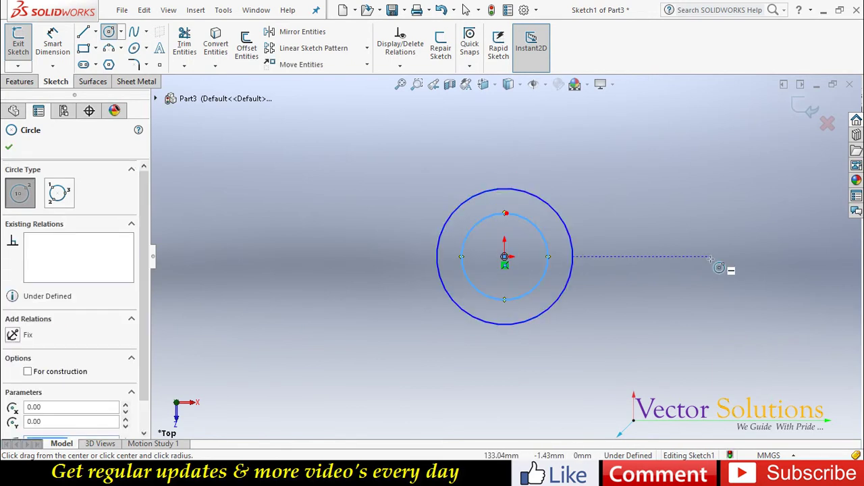
{"action": "mouse_move", "coordinate": [711, 256]}
{"action": "left_mouse_down"}
{"action": "mouse_move", "coordinate": [730, 233]}
{"action": "mouse_move", "coordinate": [712, 205]}
{"action": "left_mouse_up"}
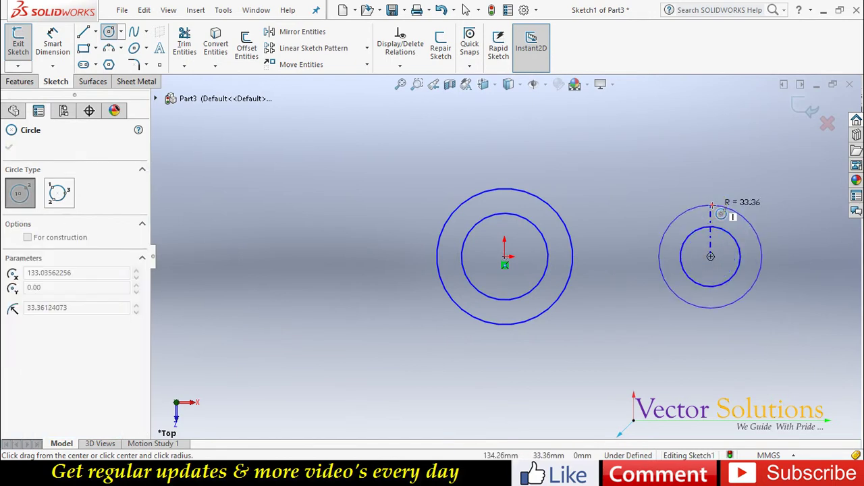
{"action": "key", "text": "Escape"}
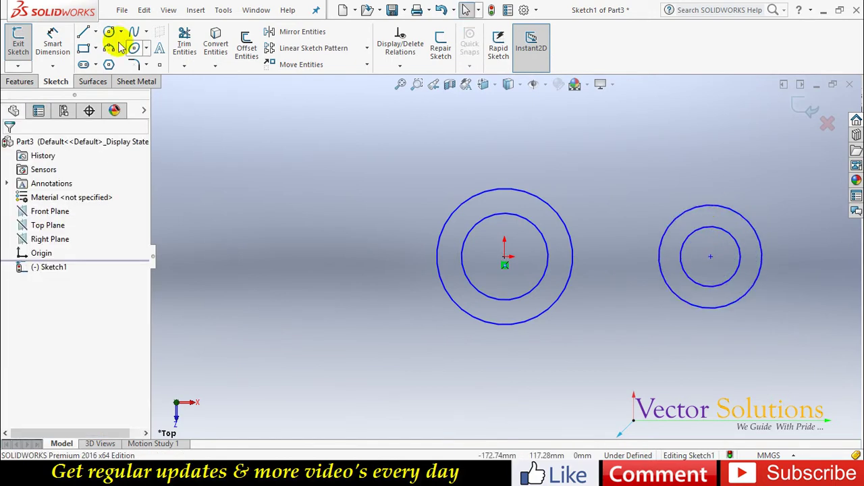
Dimension the inner origin circle to a diameter of 54
{"action": "left_click", "coordinate": [53, 42]}
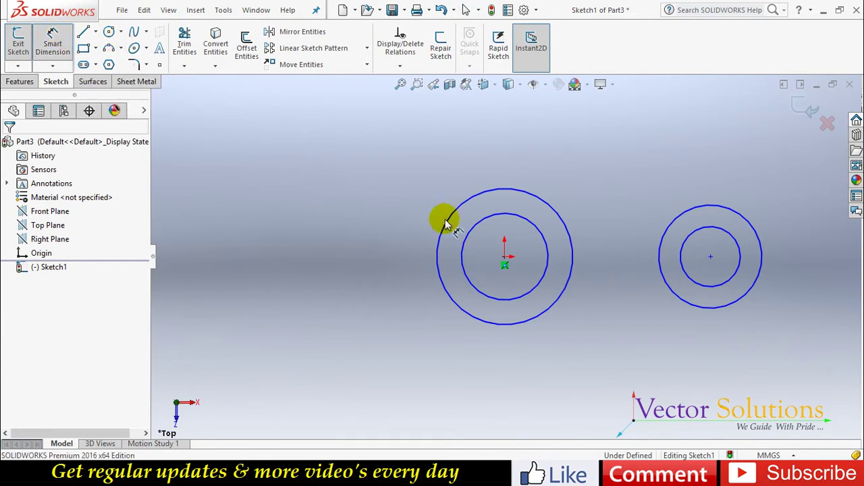
{"action": "left_click", "coordinate": [466, 237]}
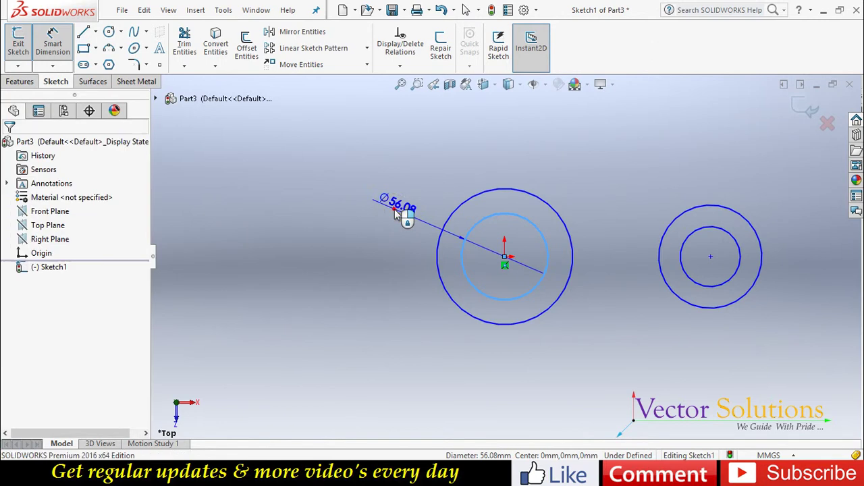
{"action": "left_click", "coordinate": [394, 209]}
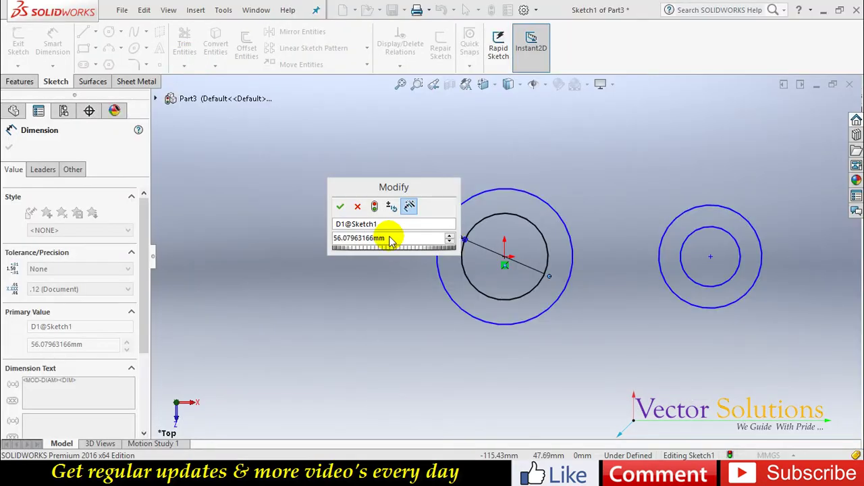
{"action": "double_click", "coordinate": [390, 238]}
{"action": "type", "text": "54"}
{"action": "key", "text": "Return"}
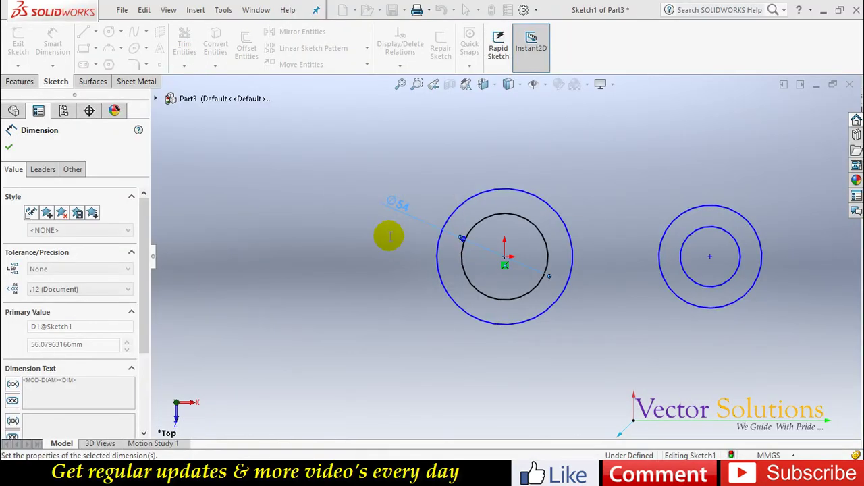
{"action": "left_click", "coordinate": [391, 239]}
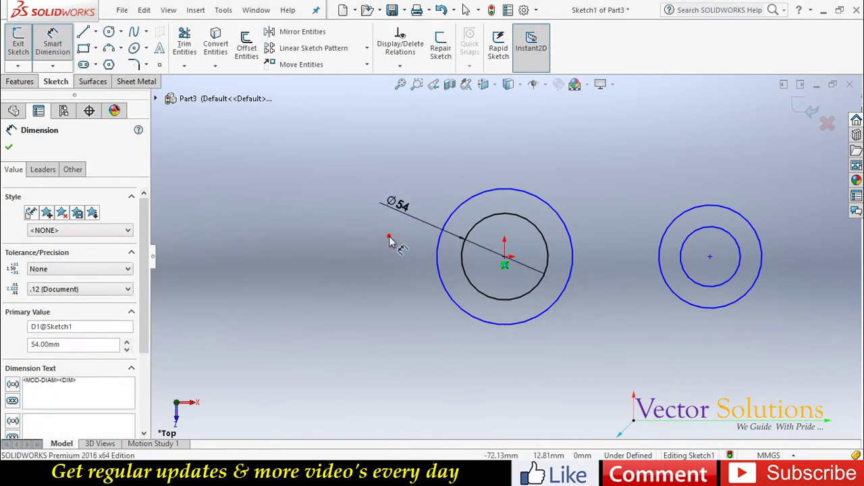
Dimension the outer origin circle to a diameter of 100
{"action": "left_click", "coordinate": [455, 213]}
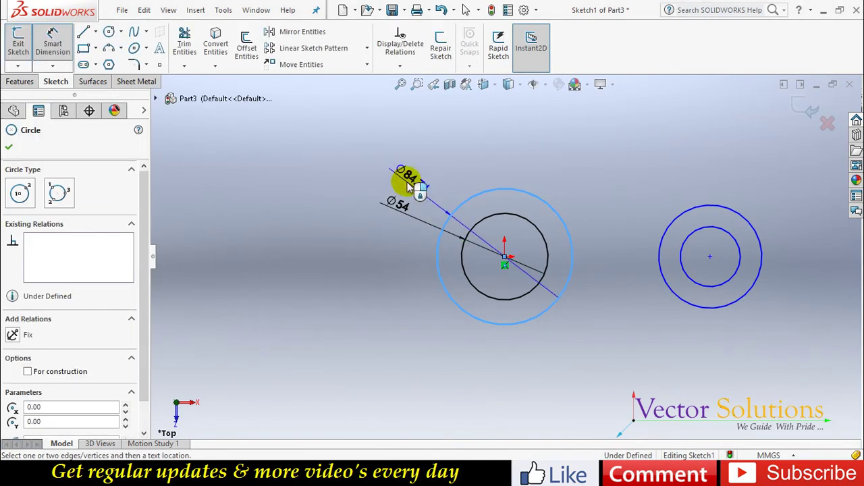
{"action": "left_click", "coordinate": [409, 185]}
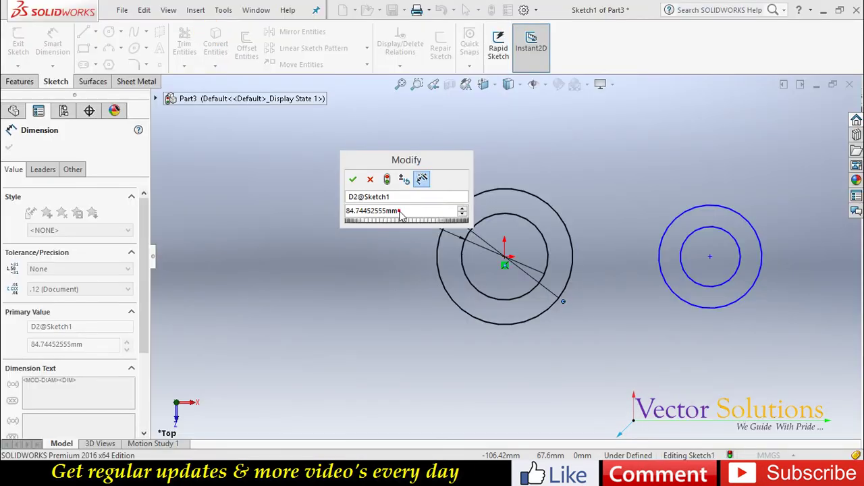
{"action": "double_click", "coordinate": [399, 212]}
{"action": "type", "text": "1"}
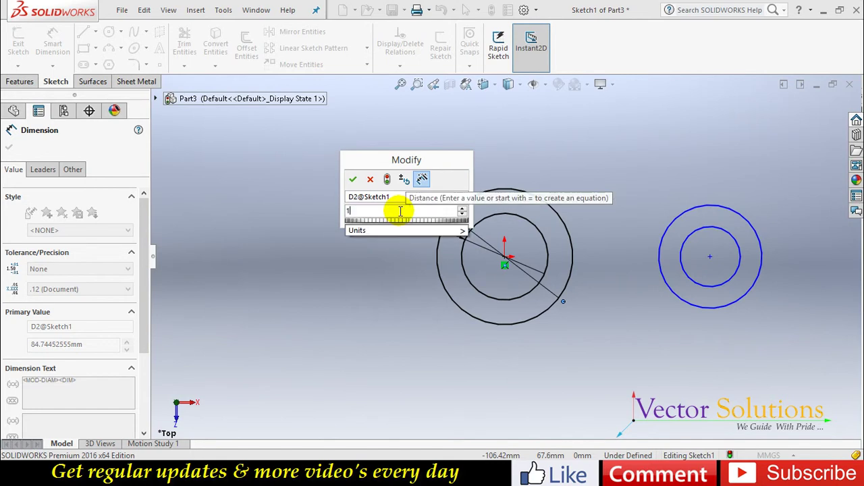
{"action": "type", "text": "00"}
{"action": "key", "text": "Return"}
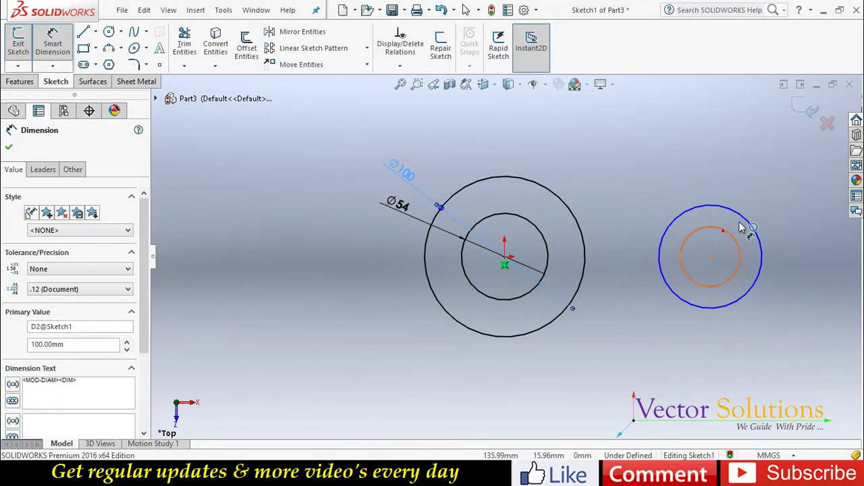
Dimension the right-hand circles to Ø40 and Ø100
{"action": "left_click", "coordinate": [742, 227]}
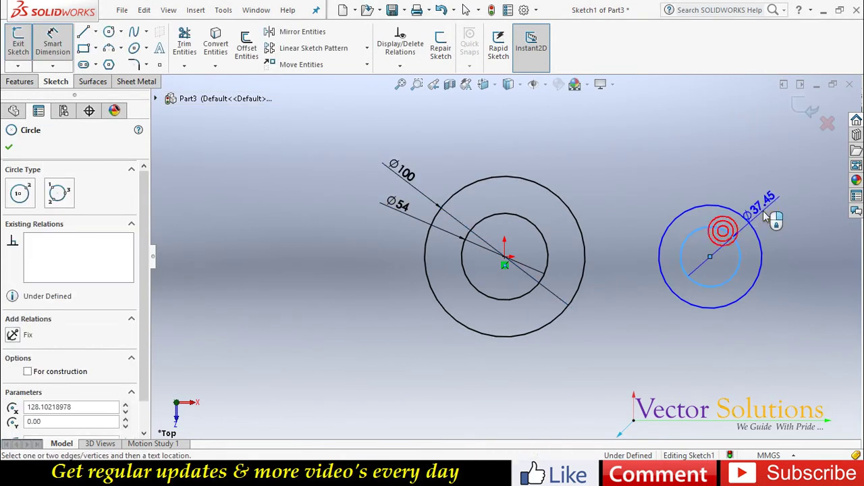
{"action": "left_click", "coordinate": [770, 217]}
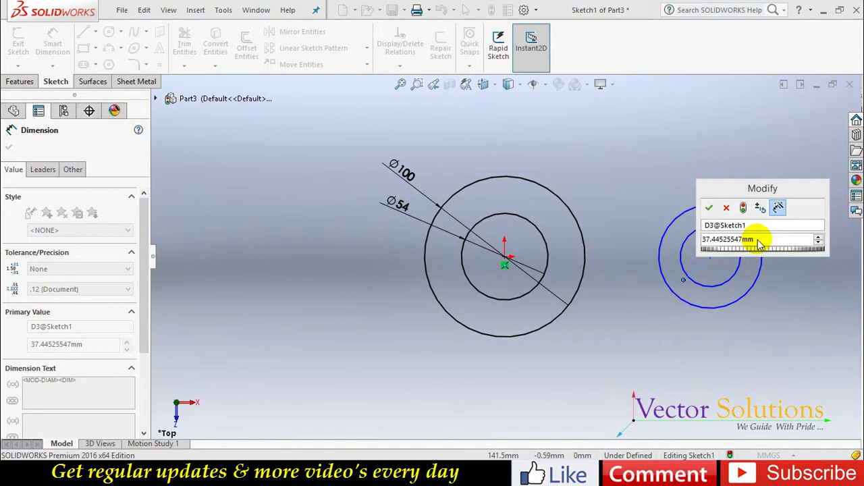
{"action": "type", "text": "40"}
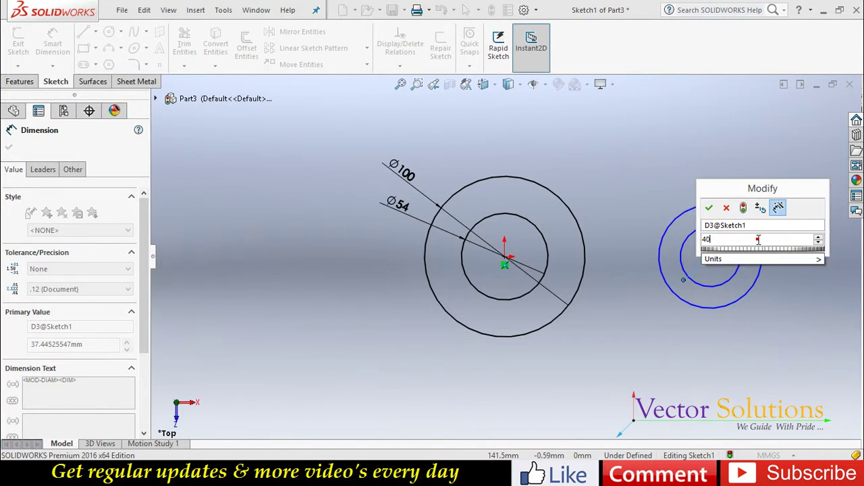
{"action": "key", "text": "Return"}
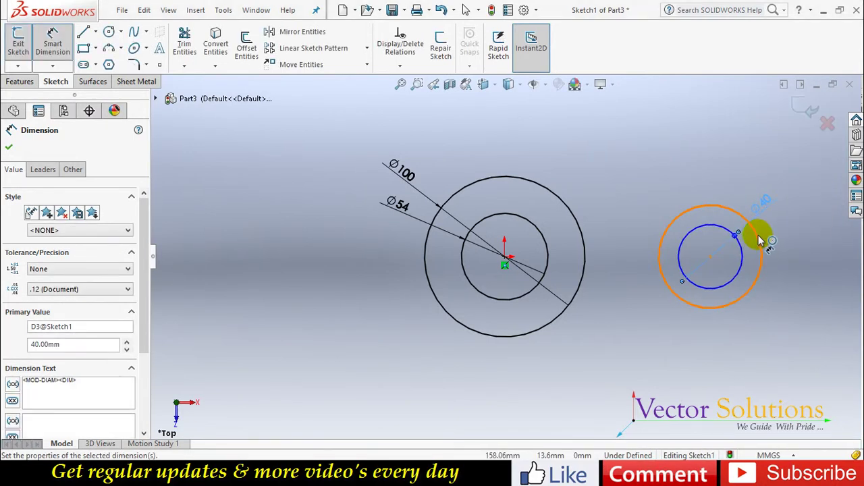
{"action": "left_click", "coordinate": [758, 235]}
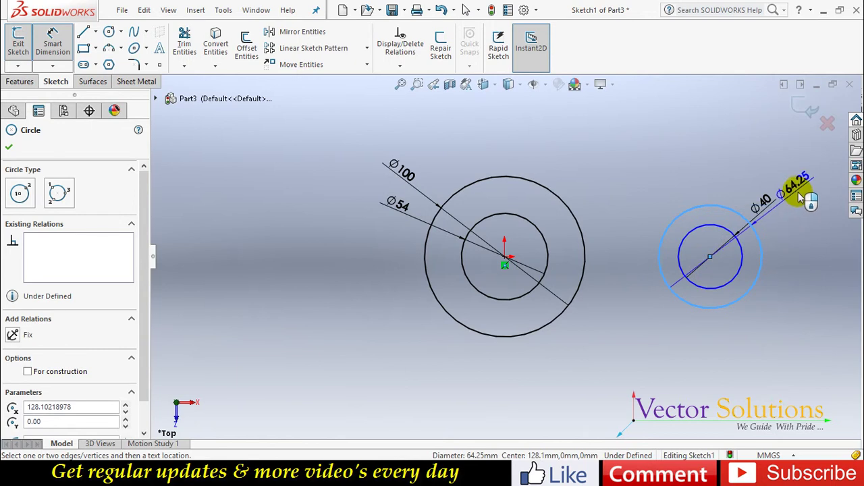
{"action": "left_click", "coordinate": [800, 194]}
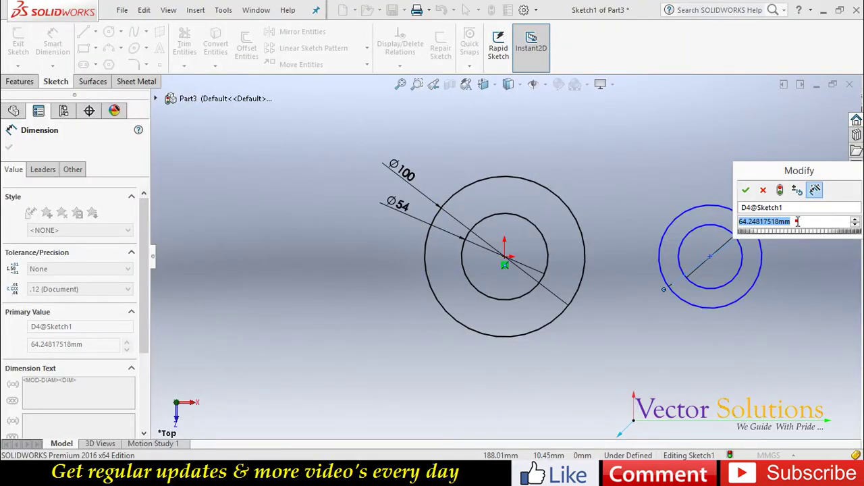
{"action": "type", "text": "64.25"}
{"action": "key", "text": "Return"}
{"action": "key", "text": "Return"}
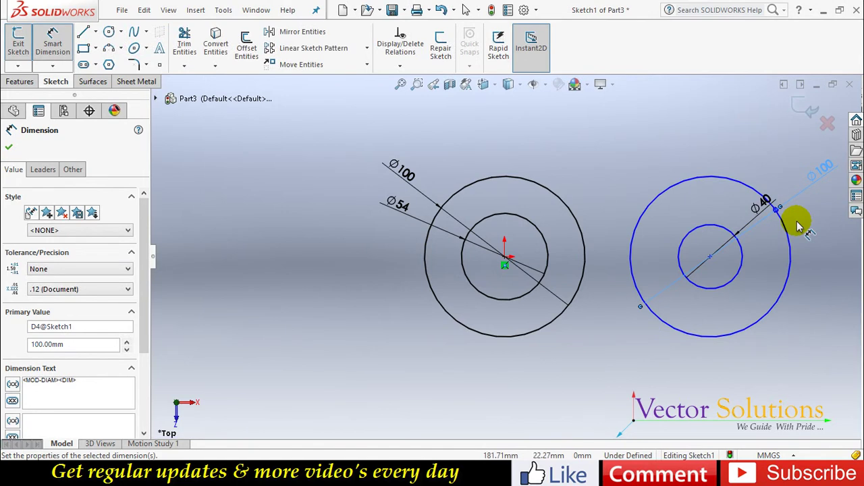
{"action": "key", "text": "Escape"}
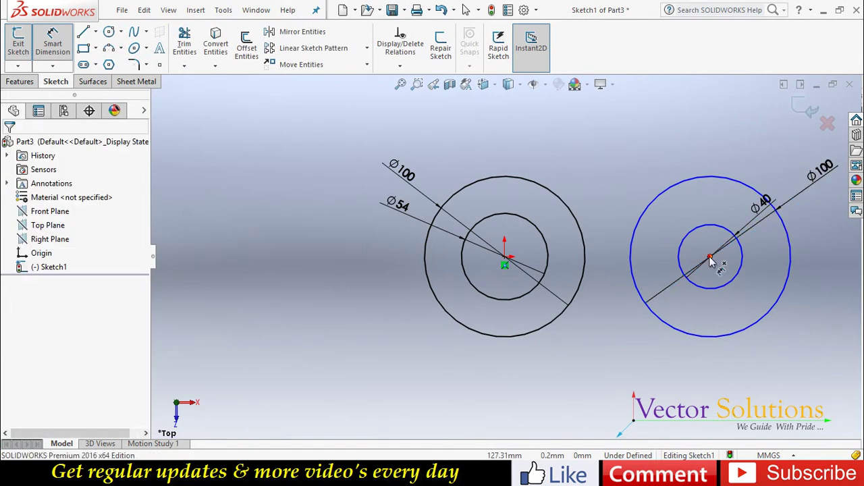
Set the horizontal distance between the two circle centres to 130 mm
{"action": "left_click", "coordinate": [710, 258]}
{"action": "left_click", "coordinate": [505, 258]}
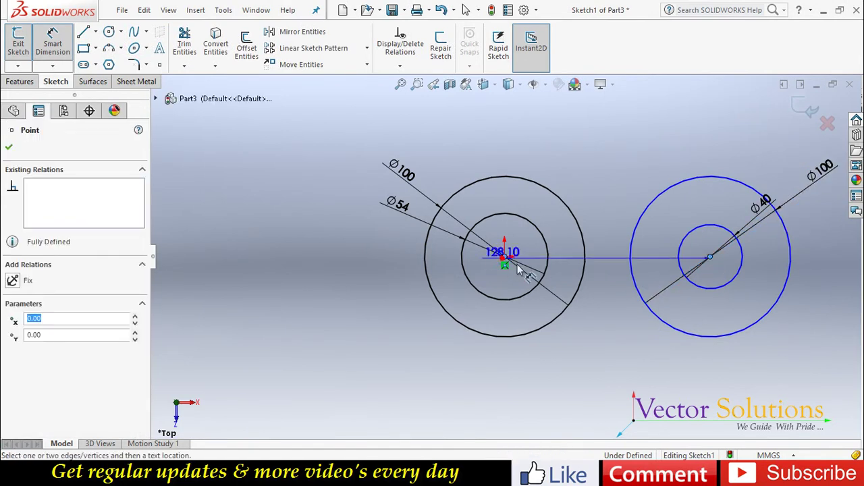
{"action": "left_click", "coordinate": [608, 351]}
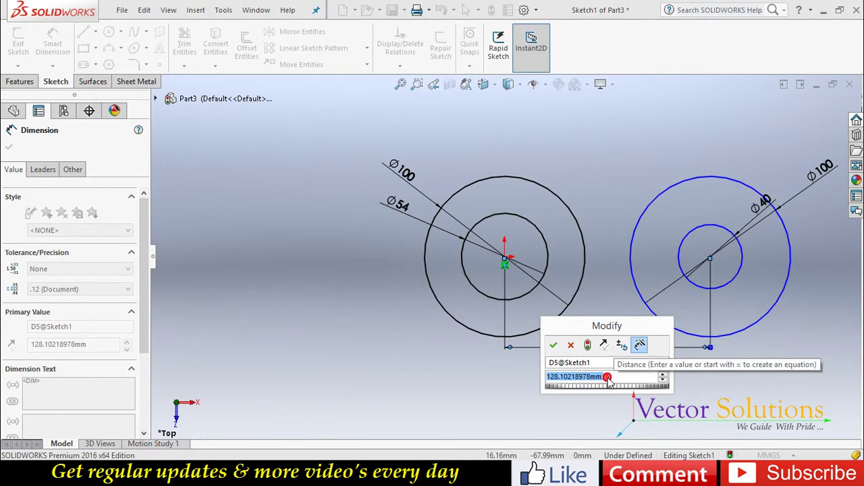
{"action": "type", "text": "130"}
{"action": "key", "text": "Return"}
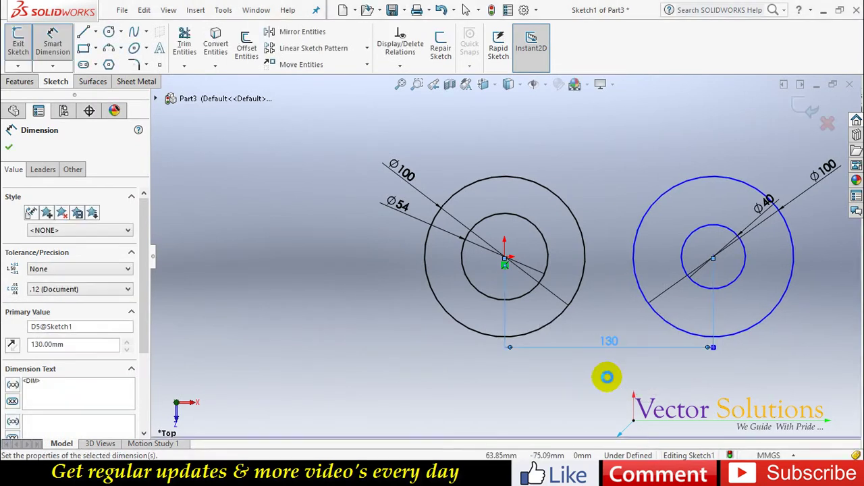
{"action": "left_click", "coordinate": [598, 357]}
Draw horizontal lines joining the tops and the bottoms of the two Ø100 circles
{"action": "left_click", "coordinate": [85, 33]}
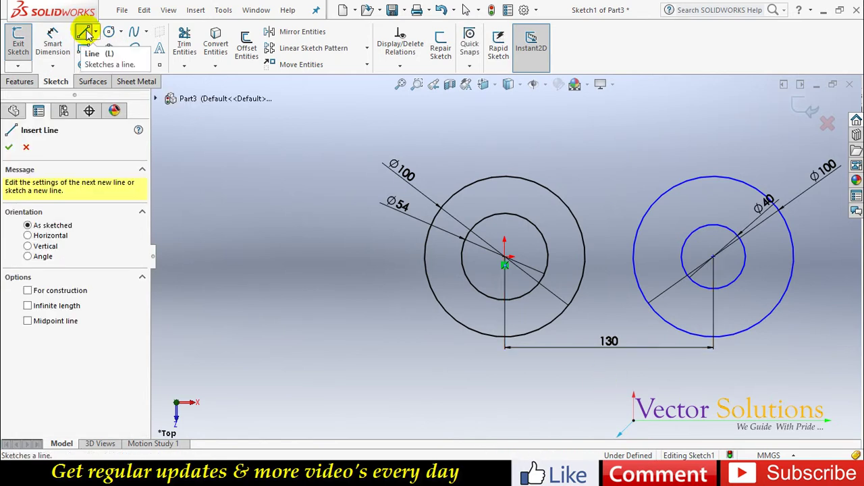
{"action": "left_click", "coordinate": [505, 177]}
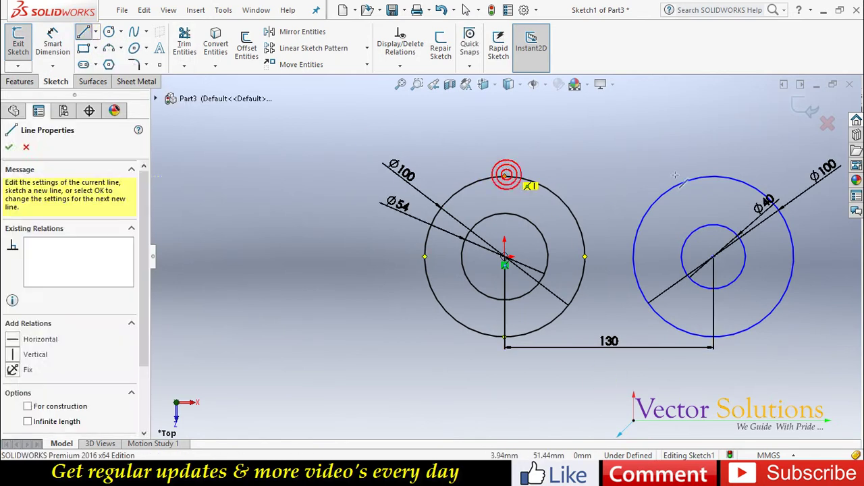
{"action": "left_click", "coordinate": [715, 177]}
{"action": "key", "text": "Escape"}
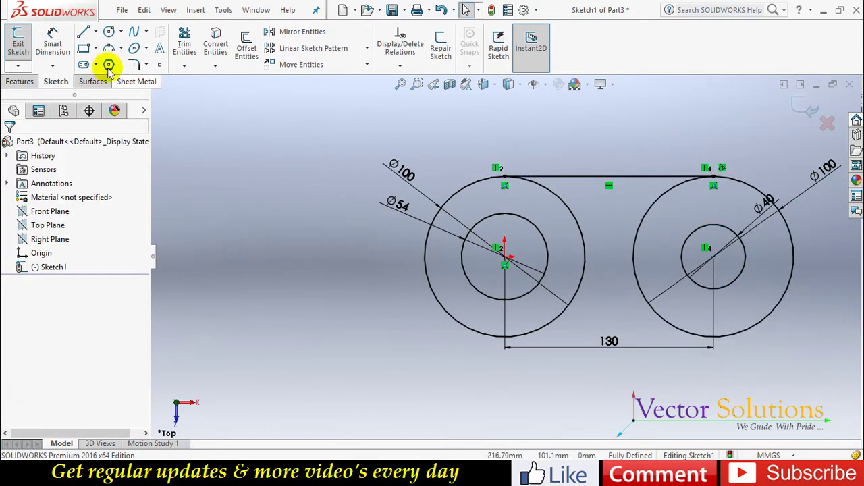
{"action": "left_click", "coordinate": [83, 32]}
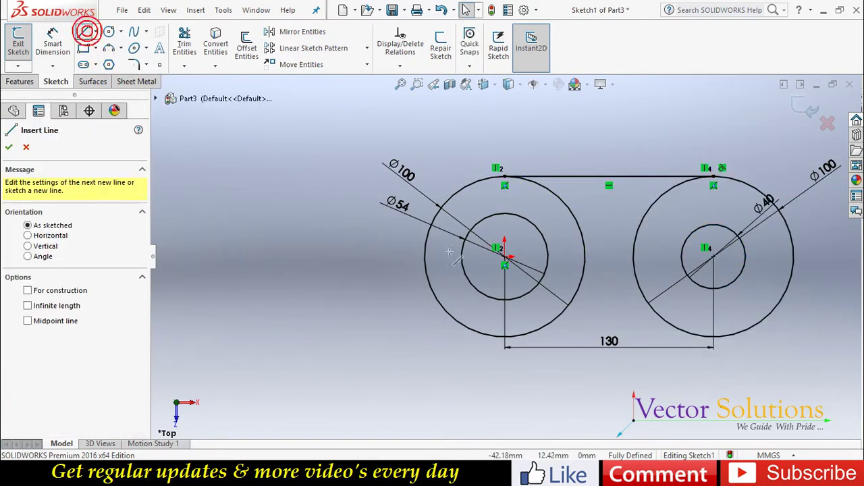
{"action": "left_click", "coordinate": [503, 336]}
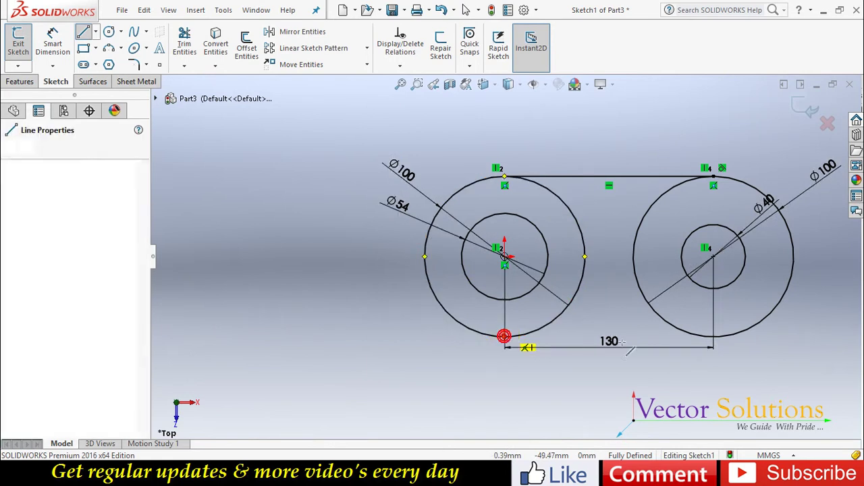
{"action": "left_click", "coordinate": [707, 335]}
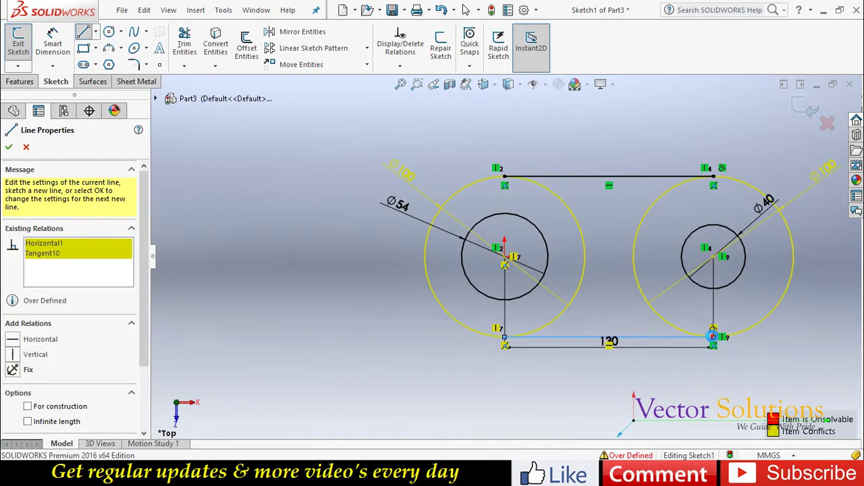
{"action": "key", "text": "Escape"}
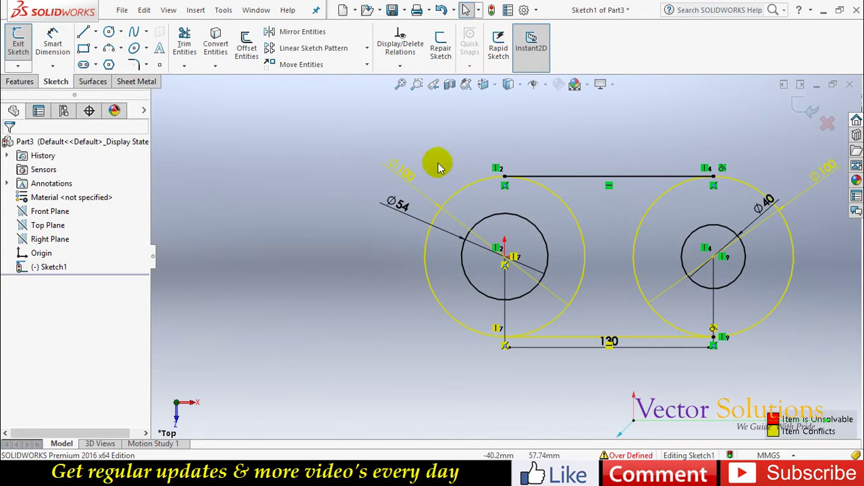
Power-trim the inner arcs of both Ø100 circles, leaving a rounded-slot outline
{"action": "left_click", "coordinate": [185, 39]}
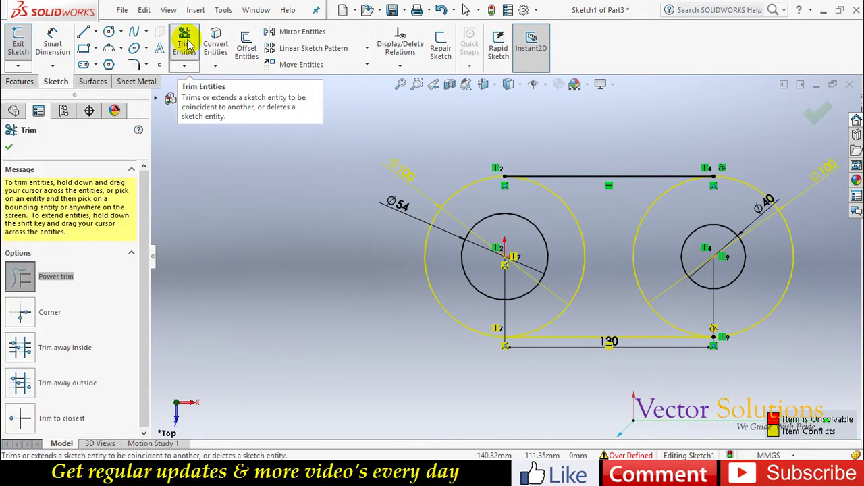
{"action": "left_click_drag", "start_coordinate": [573, 222], "coordinate": [569, 252]}
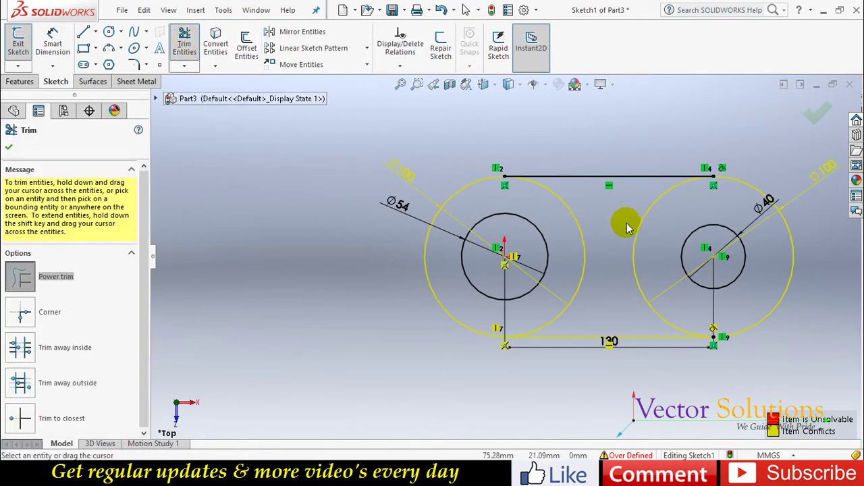
{"action": "left_click", "coordinate": [569, 250]}
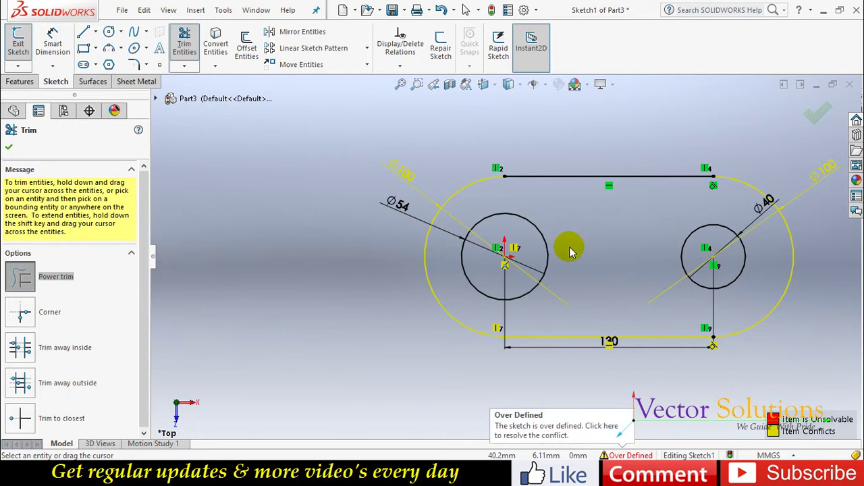
{"action": "left_click", "coordinate": [10, 146]}
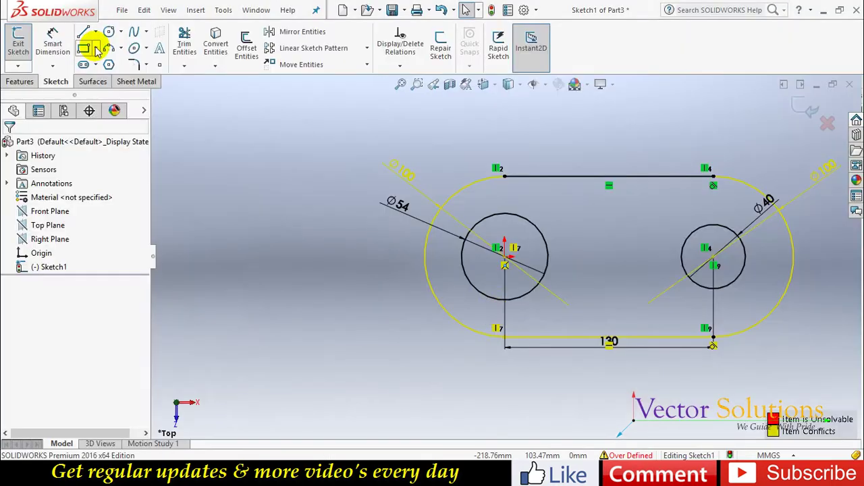
Draw a center rectangle from the right circle's centre, extending past the Ø40 circle
{"action": "left_click", "coordinate": [96, 49]}
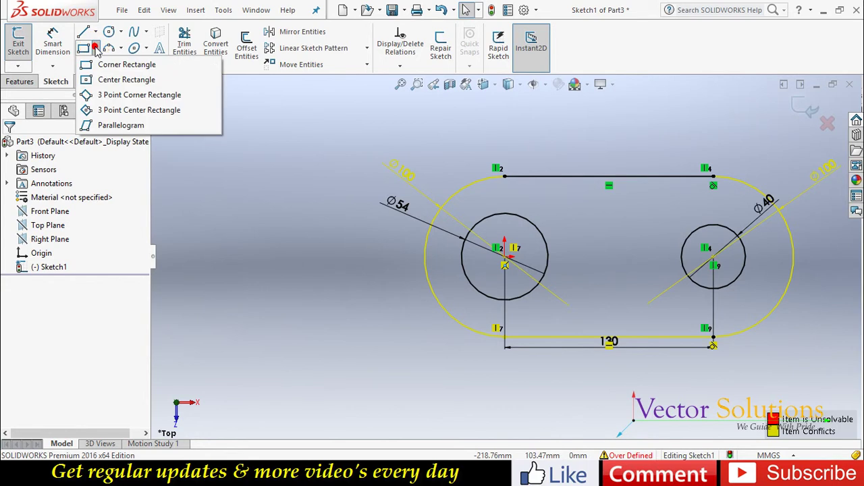
{"action": "left_click", "coordinate": [111, 79]}
{"action": "left_click", "coordinate": [714, 257]}
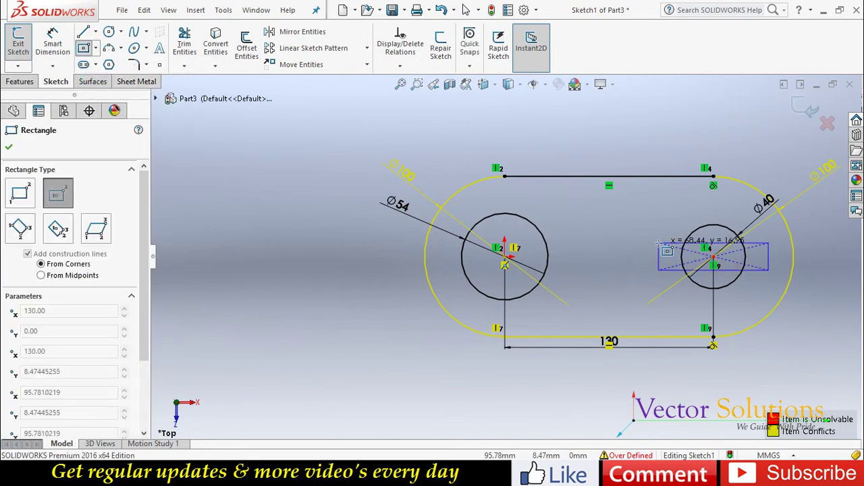
{"action": "left_click", "coordinate": [658, 244]}
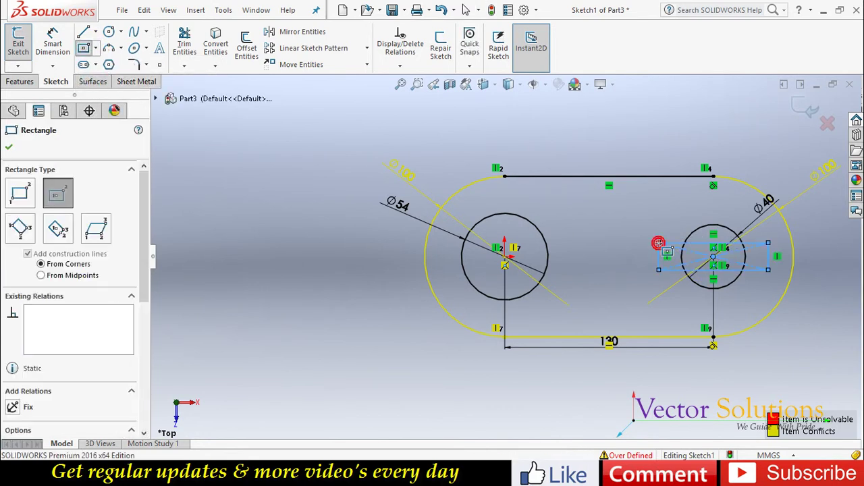
Dimension the rectangle 60 mm wide and 15 mm tall
{"action": "left_click", "coordinate": [53, 44]}
{"action": "left_click", "coordinate": [680, 244]}
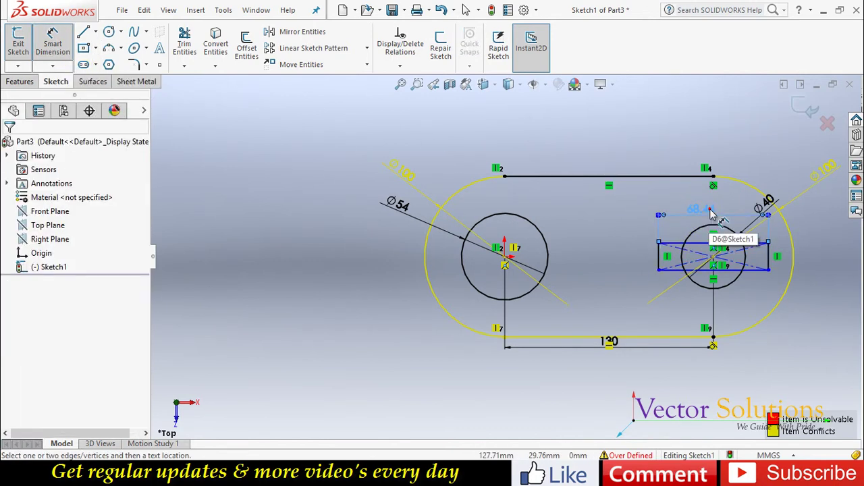
{"action": "left_click", "coordinate": [710, 213]}
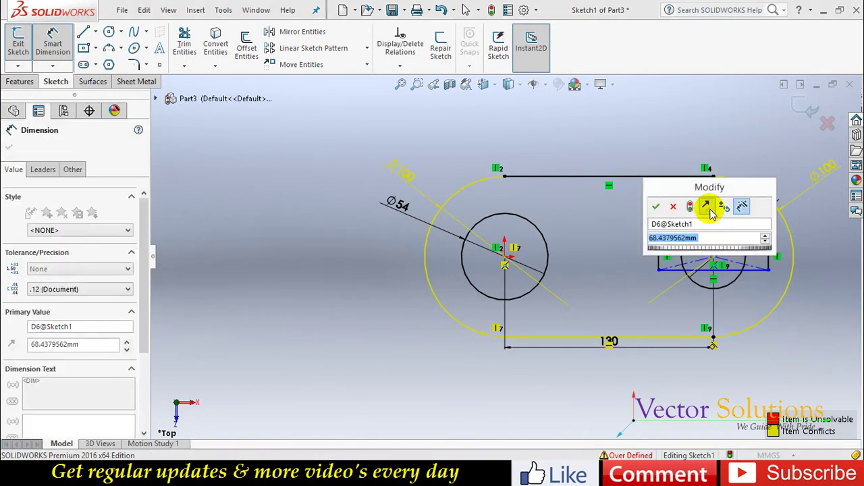
{"action": "type", "text": "60"}
{"action": "key", "text": "Return"}
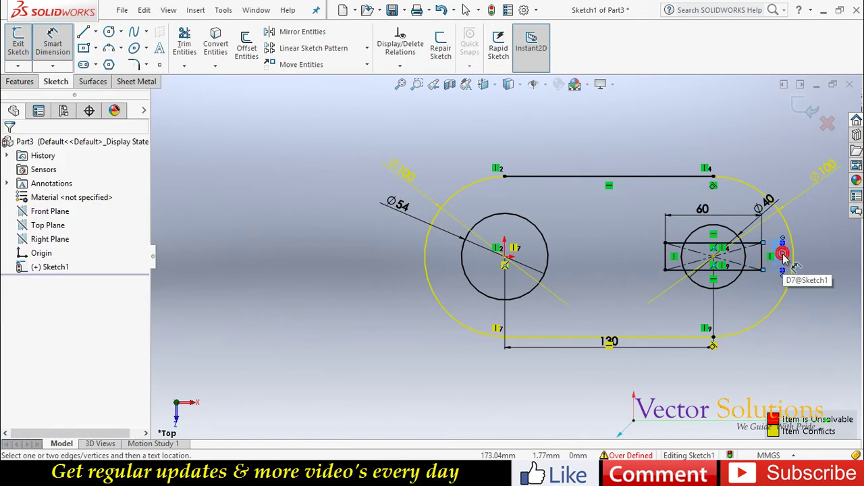
{"action": "left_click", "coordinate": [784, 259]}
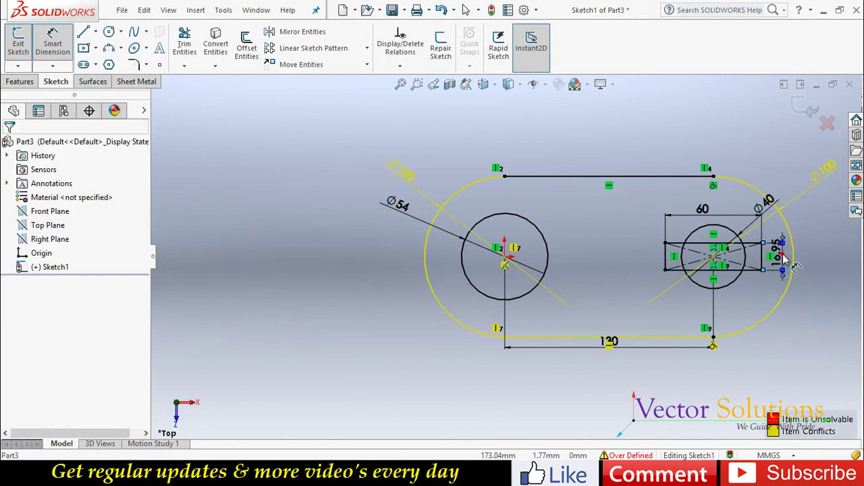
{"action": "type", "text": "15"}
{"action": "key", "text": "Return"}
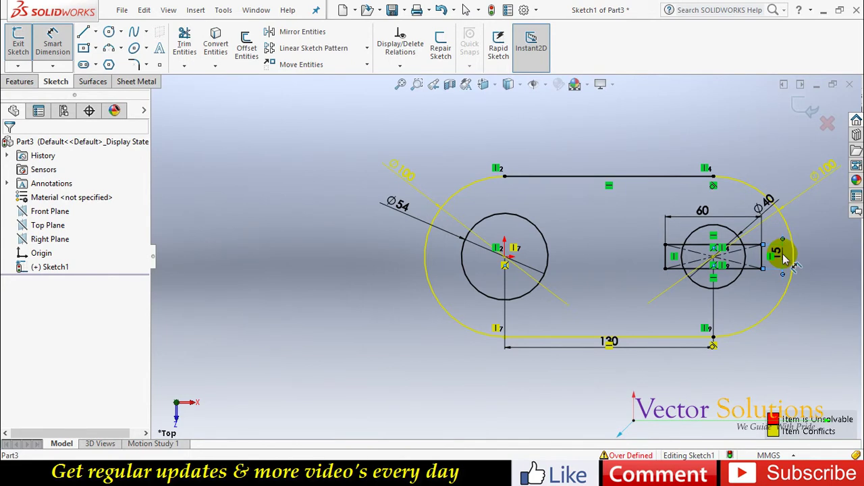
{"action": "left_click", "coordinate": [186, 42]}
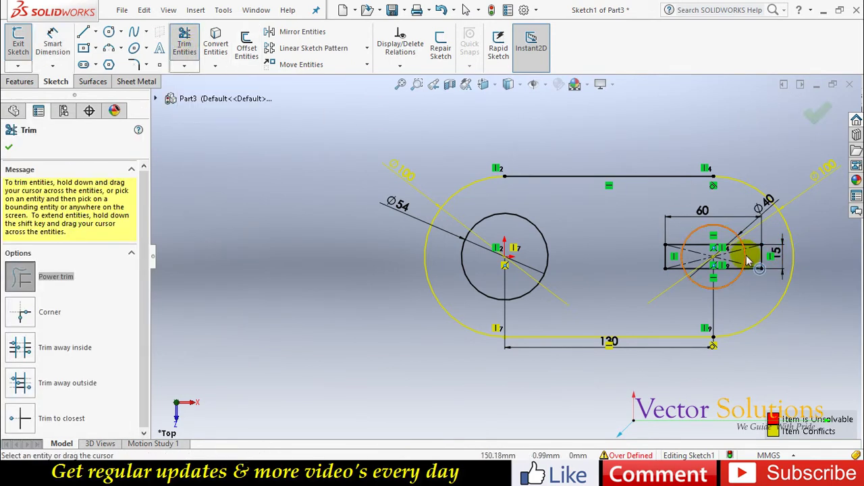
Trim the overlapping Ø40 circle and rectangle into a keyed hole
{"action": "scroll", "coordinate": [746, 260], "scroll_direction": "down", "scroll_amount": 2}
{"action": "mouse_move", "coordinate": [746, 260]}
{"action": "left_mouse_down"}
{"action": "mouse_move", "coordinate": [665, 255]}
{"action": "mouse_move", "coordinate": [660, 273]}
{"action": "mouse_move", "coordinate": [735, 274]}
{"action": "mouse_move", "coordinate": [796, 221]}
{"action": "left_mouse_up"}
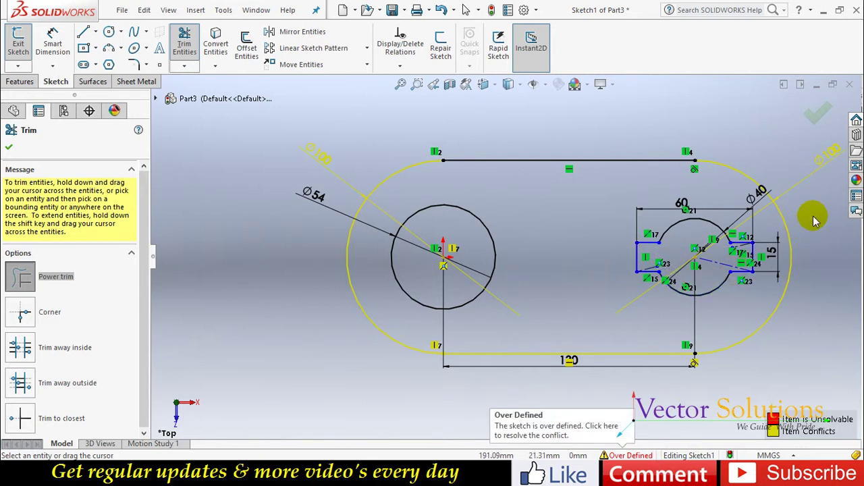
{"action": "key", "text": "Escape"}
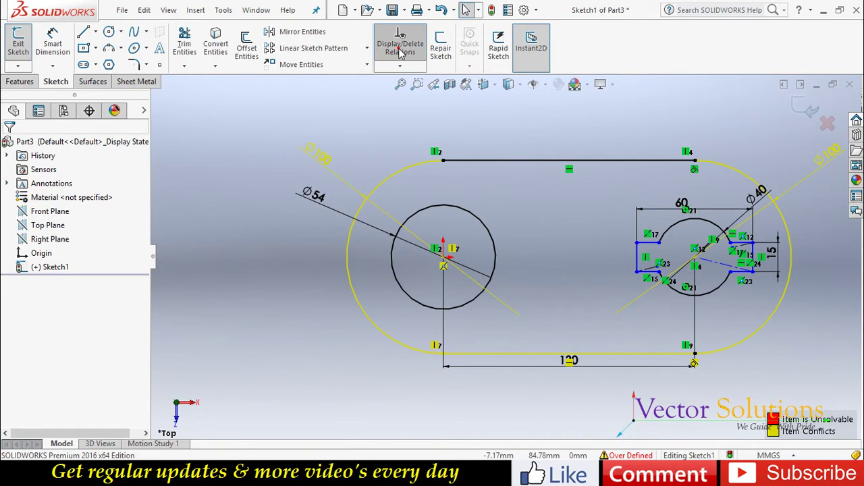
Delete the sketch's conflicting relations, then exit the sketch to extrude it
{"action": "left_click", "coordinate": [400, 49]}
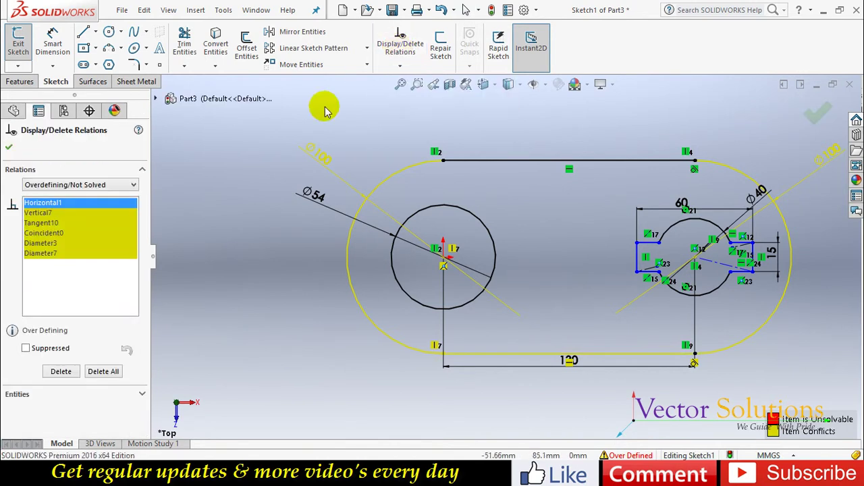
{"action": "left_click", "coordinate": [111, 372]}
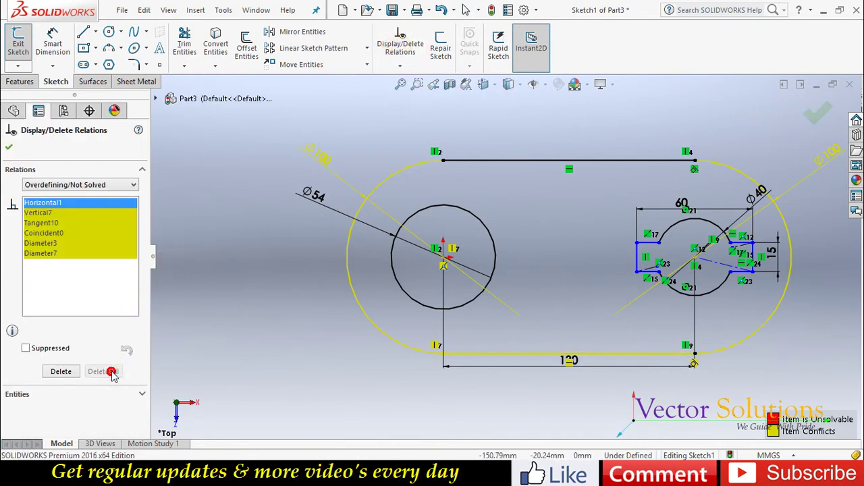
{"action": "right_click", "coordinate": [229, 297]}
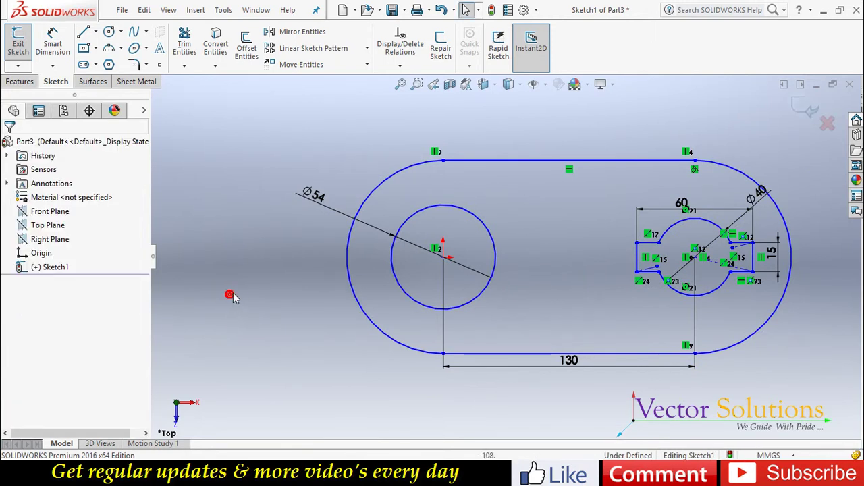
{"action": "left_click", "coordinate": [798, 108]}
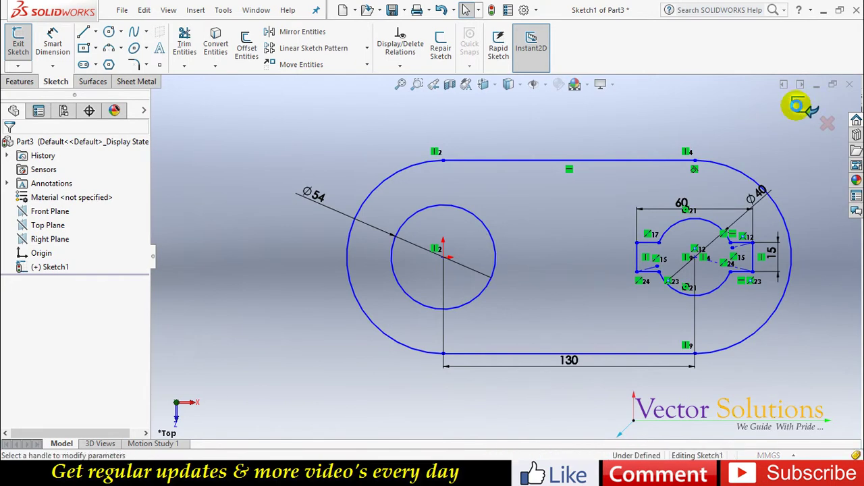
{"action": "left_click", "coordinate": [800, 107]}
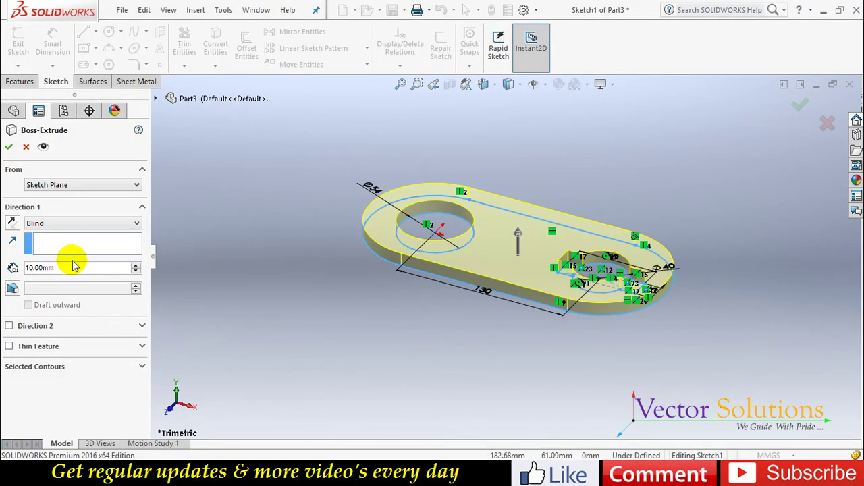
Extrude the plate sketch Blind to a depth of 25 mm
{"action": "left_click", "coordinate": [69, 268]}
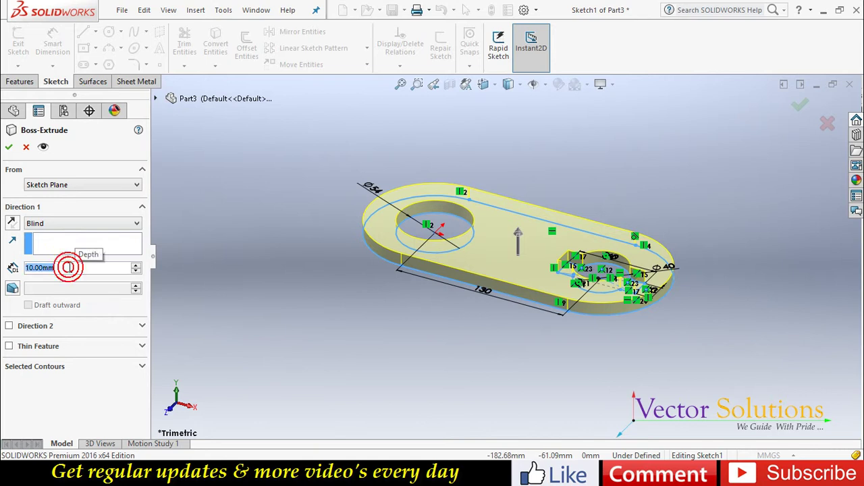
{"action": "type", "text": "25"}
{"action": "key", "text": "Return"}
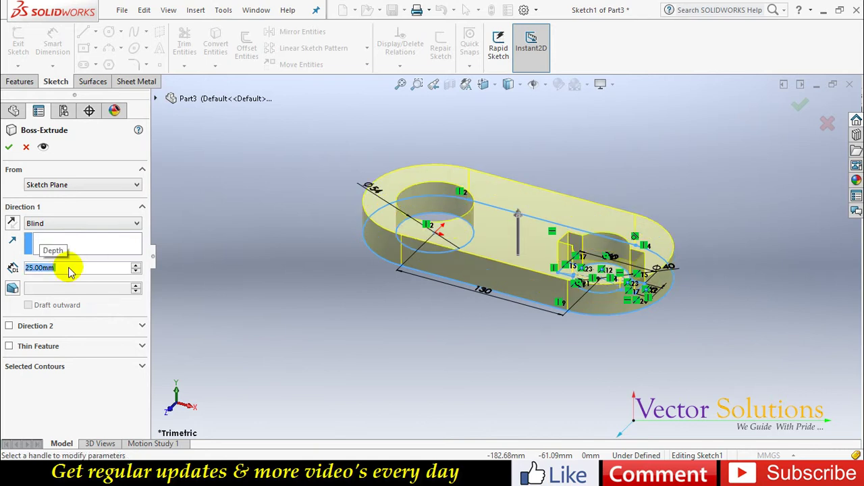
{"action": "left_click", "coordinate": [9, 147]}
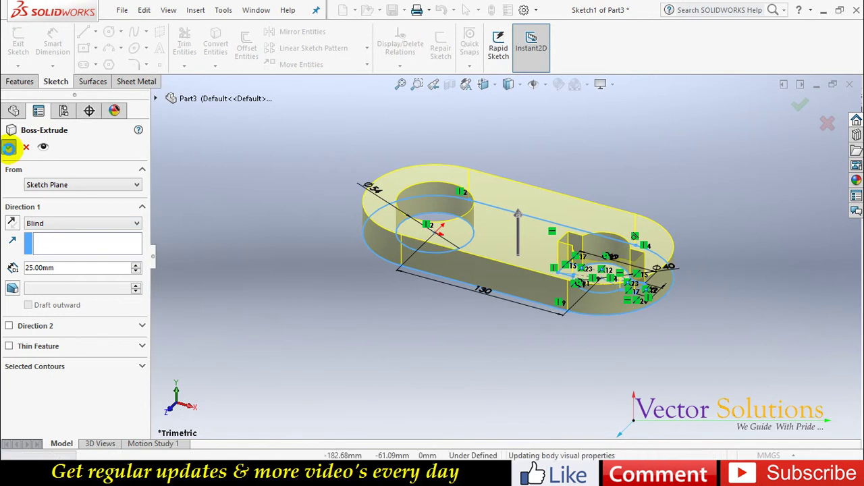
{"action": "left_click", "coordinate": [254, 267]}
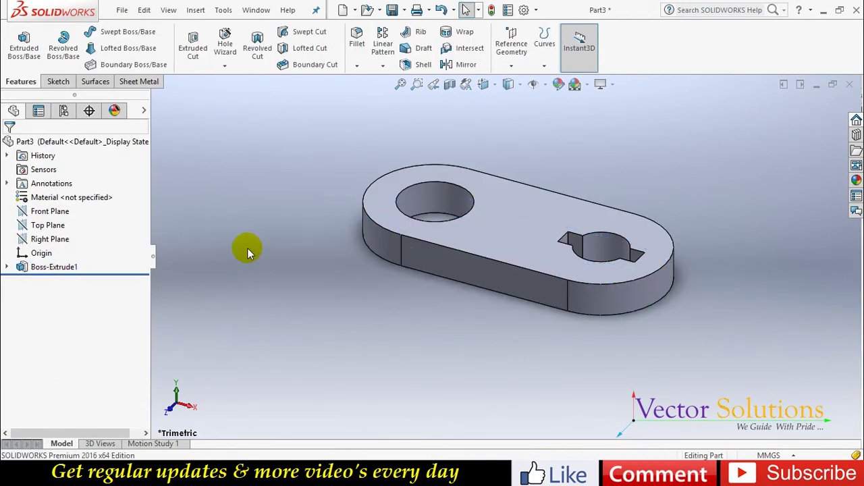
Start a new boss sketch on the plate's top face, viewed Normal To it
{"action": "left_click", "coordinate": [31, 52]}
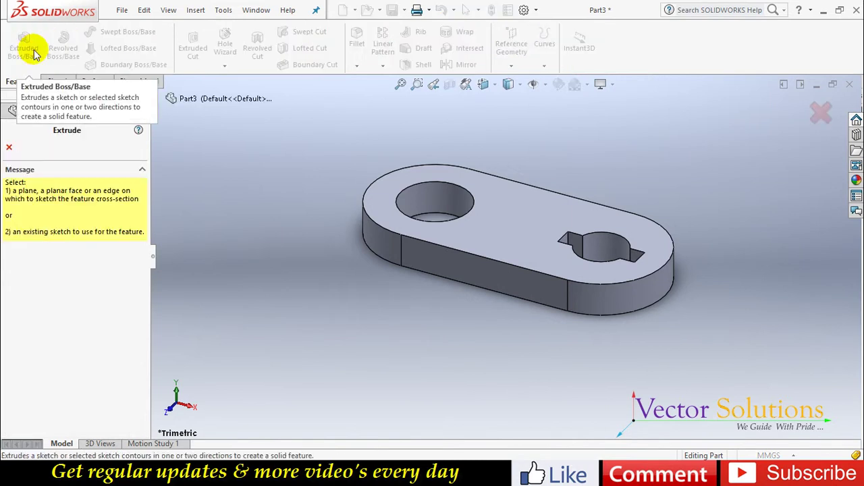
{"action": "left_click", "coordinate": [475, 187]}
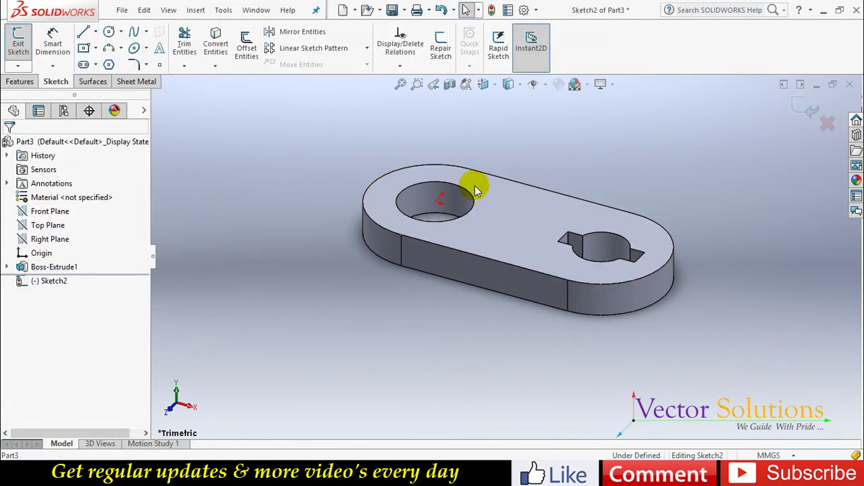
{"action": "left_click", "coordinate": [495, 86]}
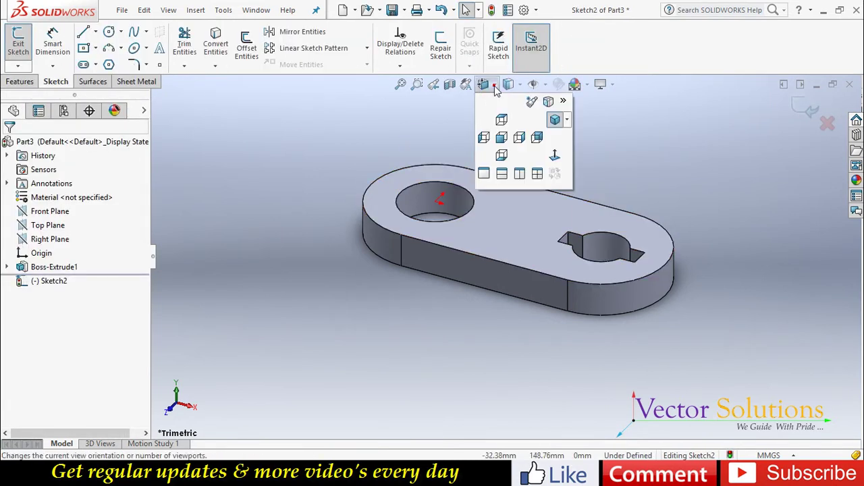
{"action": "left_click", "coordinate": [553, 155]}
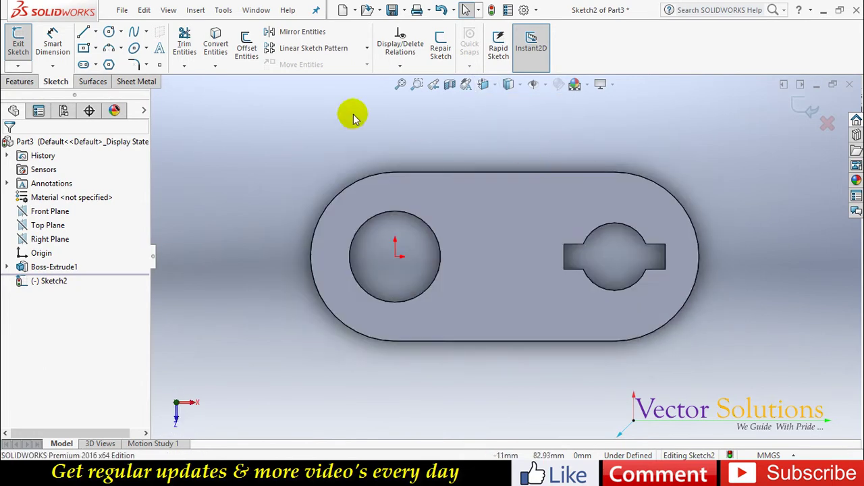
Draw an R50 circle and a hole-edge circle at the round hole's centre, then exit
{"action": "left_click", "coordinate": [109, 33]}
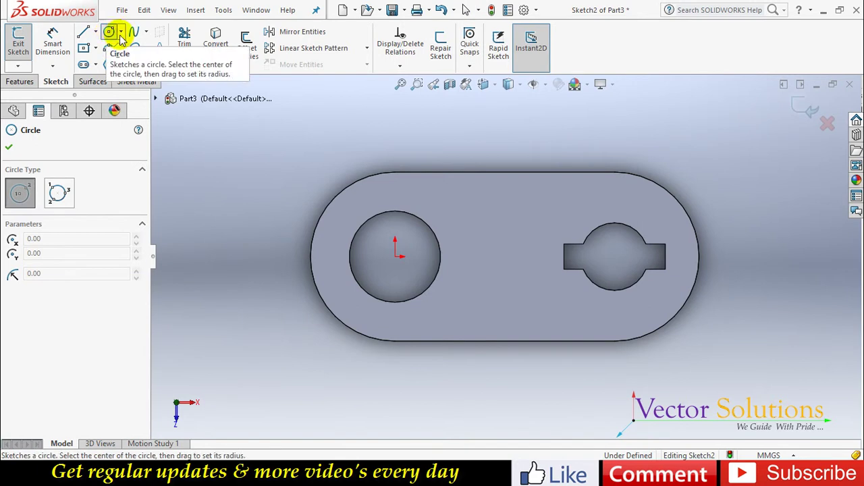
{"action": "left_click", "coordinate": [395, 255]}
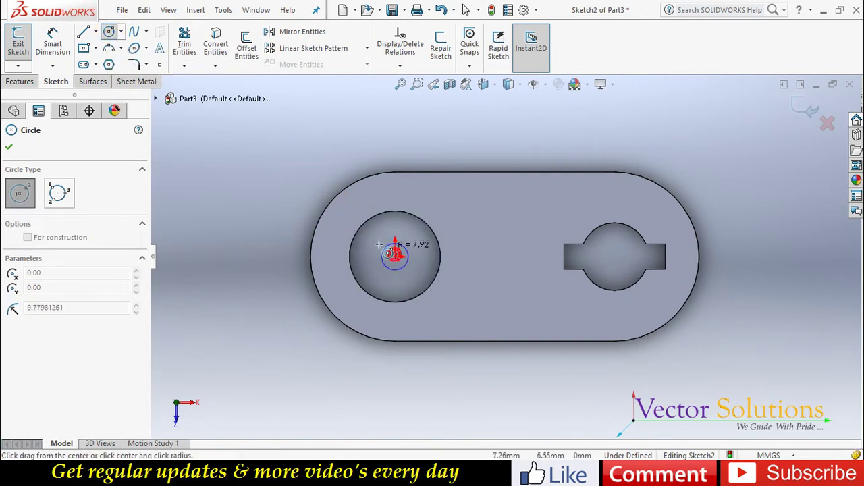
{"action": "left_click", "coordinate": [314, 247]}
{"action": "left_click", "coordinate": [395, 256]}
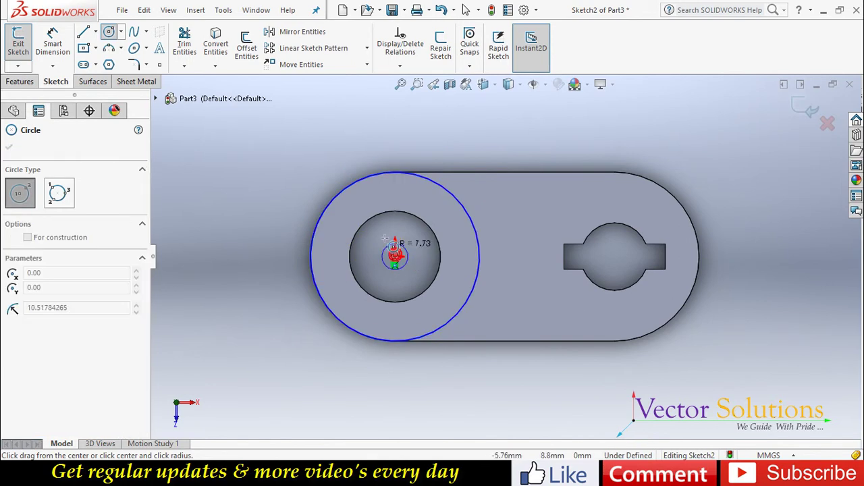
{"action": "left_click", "coordinate": [377, 213]}
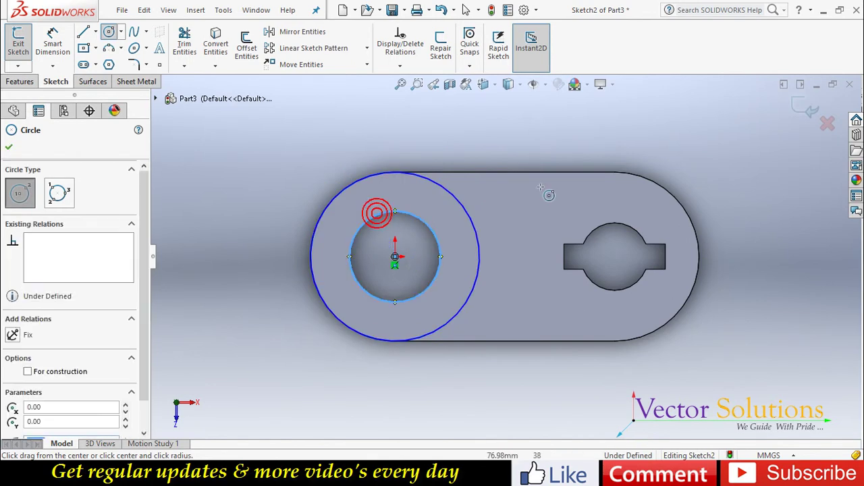
{"action": "left_click", "coordinate": [800, 104]}
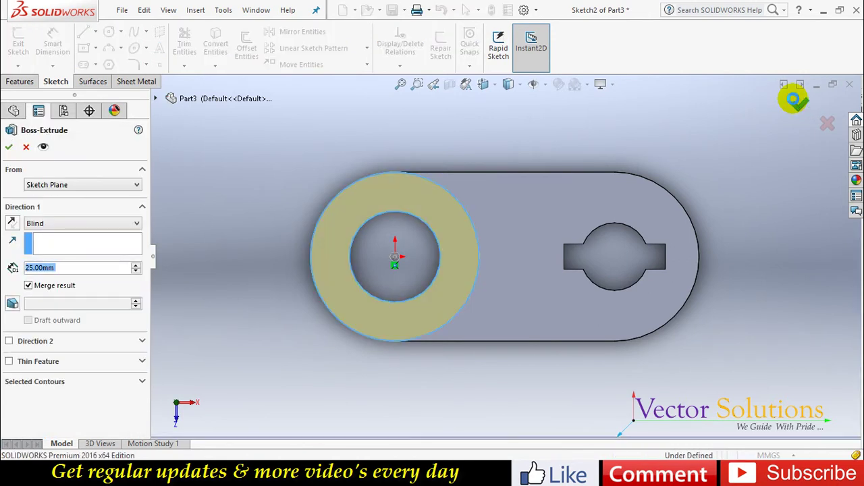
Extrude the Ø100 ring 40 mm above the plate as Boss-Extrude2, then clear the selection
{"action": "middle_click_drag", "start_coordinate": [659, 331], "coordinate": [591, 375]}
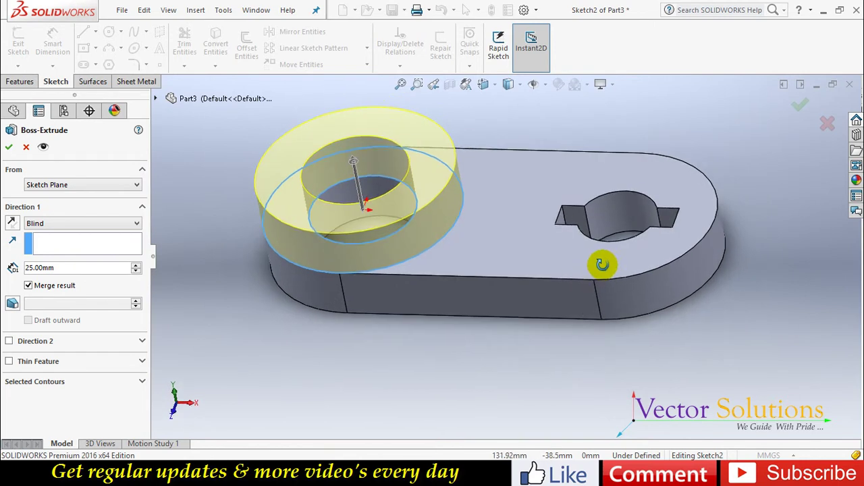
{"action": "middle_click_drag", "start_coordinate": [592, 374], "coordinate": [526, 361]}
{"action": "middle_click_drag", "start_coordinate": [512, 162], "coordinate": [537, 164]}
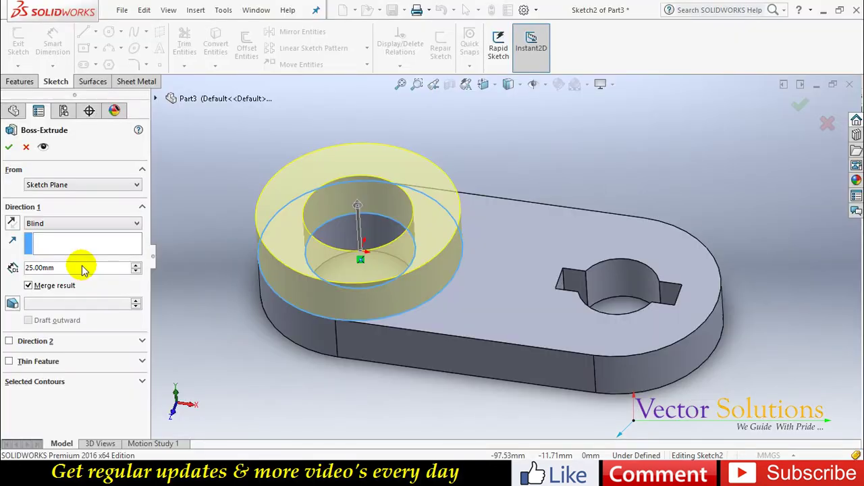
{"action": "double_click", "coordinate": [82, 269]}
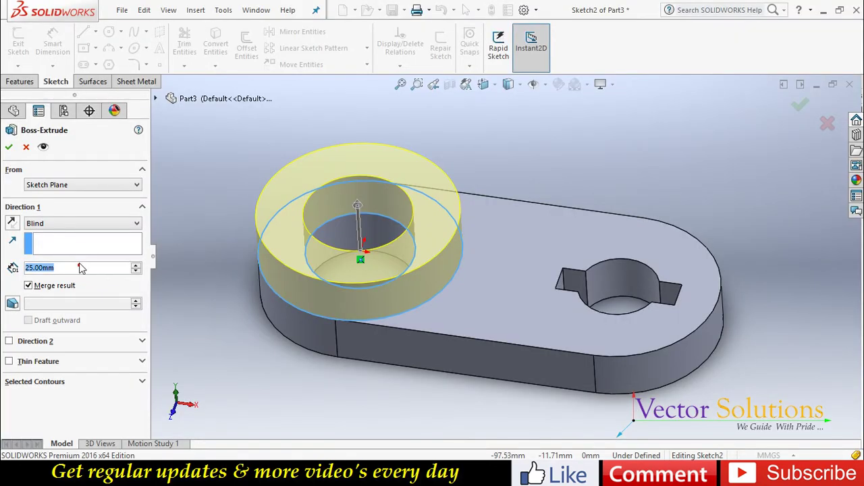
{"action": "type", "text": "40"}
{"action": "key", "text": "Return"}
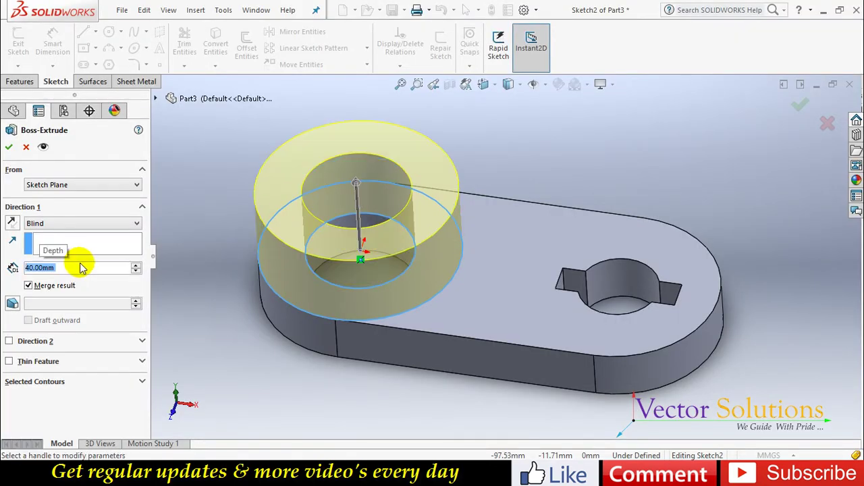
{"action": "left_click", "coordinate": [8, 148]}
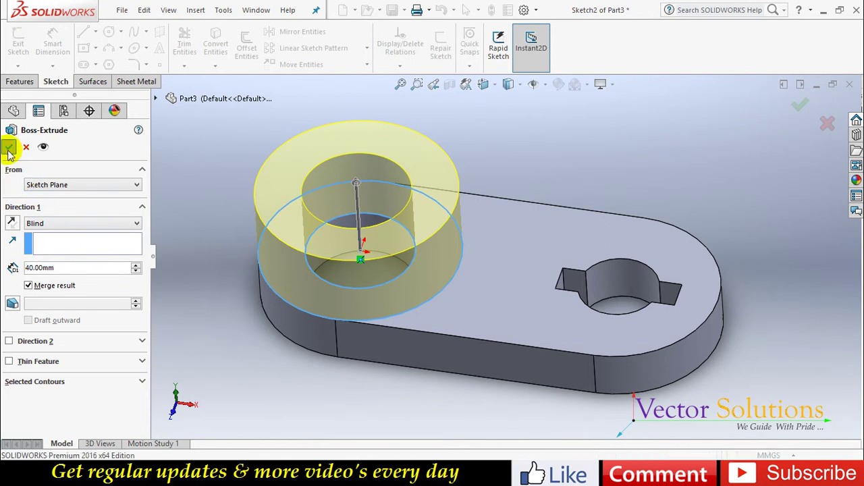
{"action": "left_click", "coordinate": [555, 162]}
Begin an extruded-cut sketch on the boss top face, viewed Normal To
{"action": "key", "text": "f"}
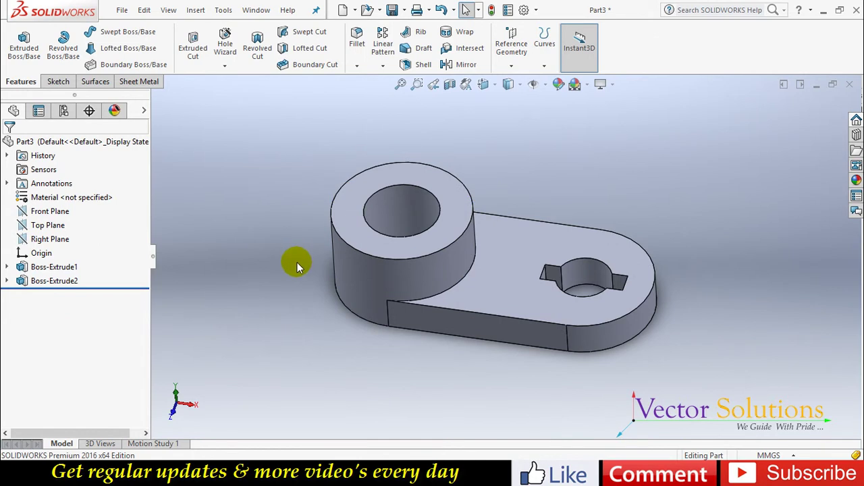
{"action": "scroll", "coordinate": [297, 262], "scroll_direction": "down", "scroll_amount": 2}
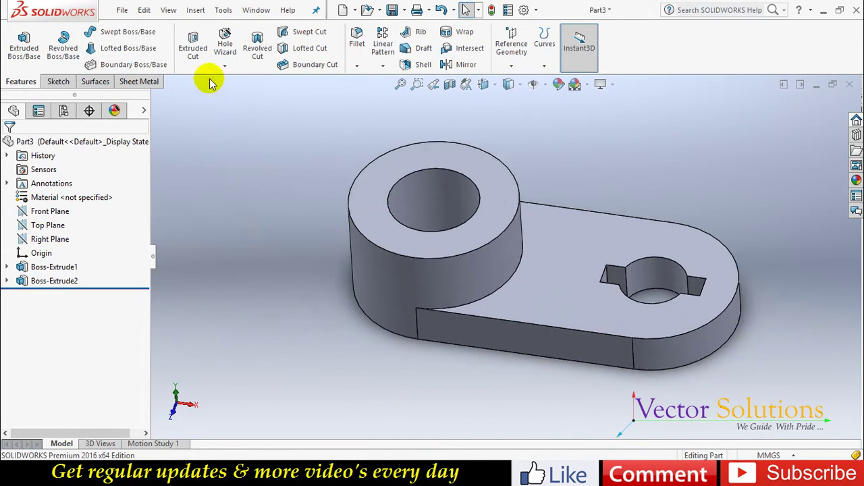
{"action": "left_click", "coordinate": [192, 46]}
{"action": "left_click", "coordinate": [403, 161]}
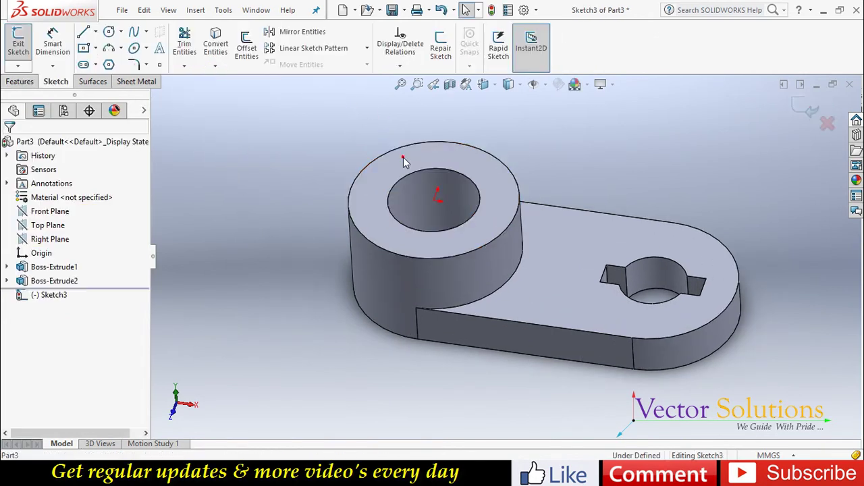
{"action": "left_click", "coordinate": [487, 87]}
{"action": "left_click", "coordinate": [553, 155]}
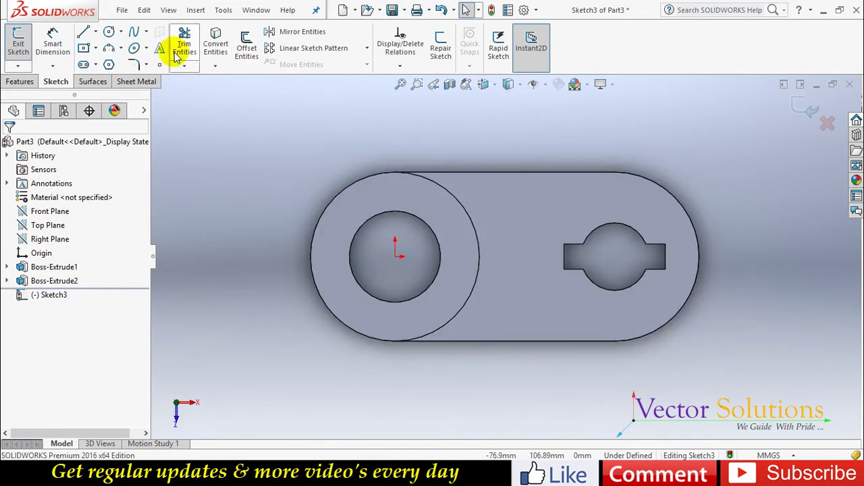
Draw a centre rectangle from the hole centre past the boss edge and dimension its top line
{"action": "left_click", "coordinate": [83, 48]}
{"action": "left_click", "coordinate": [395, 255]}
{"action": "left_click", "coordinate": [424, 163]}
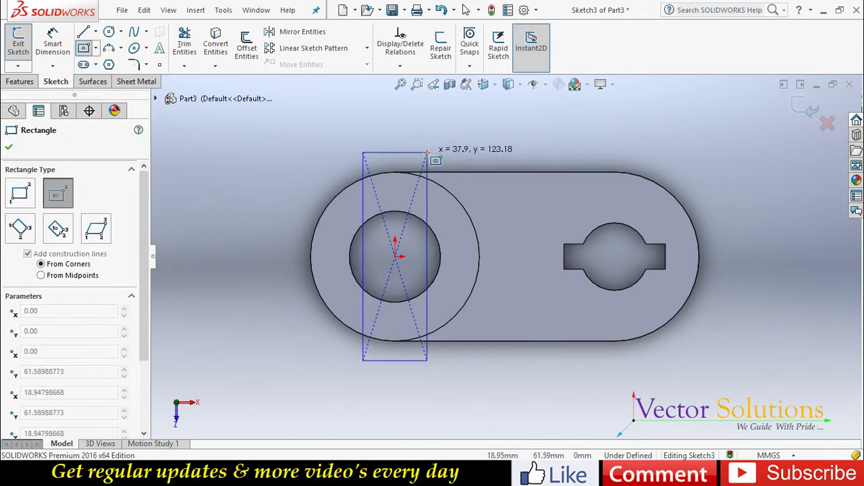
{"action": "left_click", "coordinate": [426, 153]}
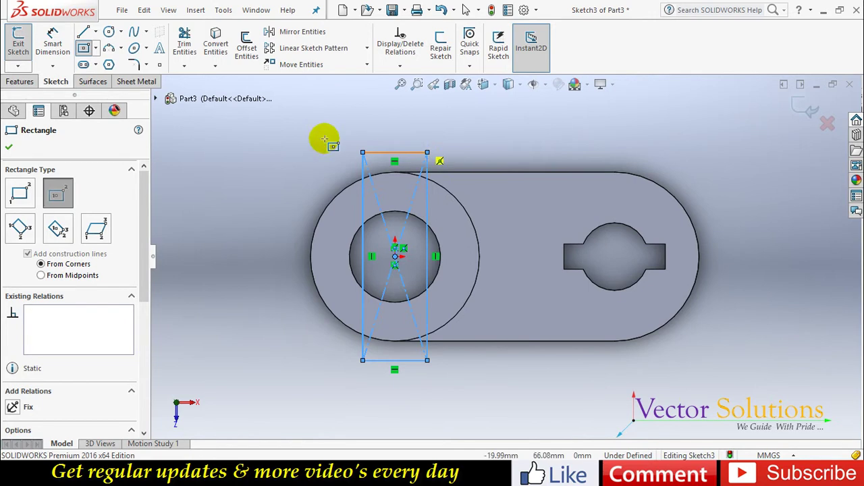
{"action": "key", "text": "Escape"}
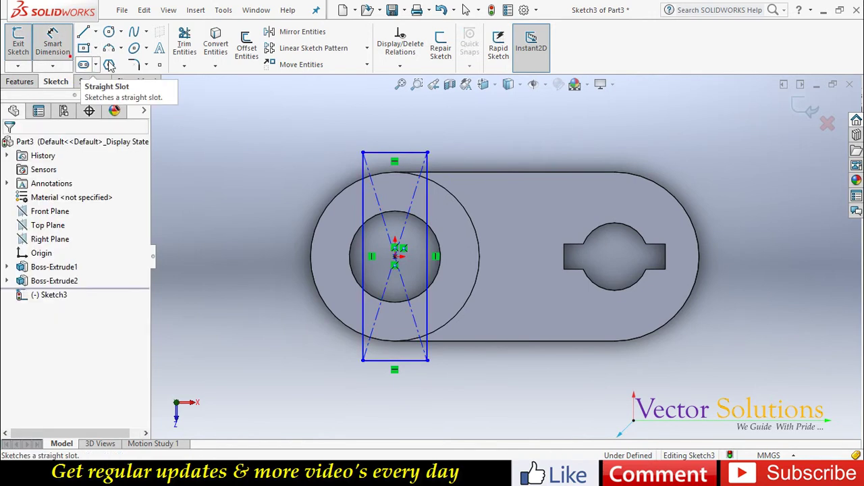
{"action": "left_click", "coordinate": [390, 151]}
Dimension the slot rectangle to 40 mm wide and 100 mm tall, fully defining Sketch3
{"action": "left_click", "coordinate": [390, 132]}
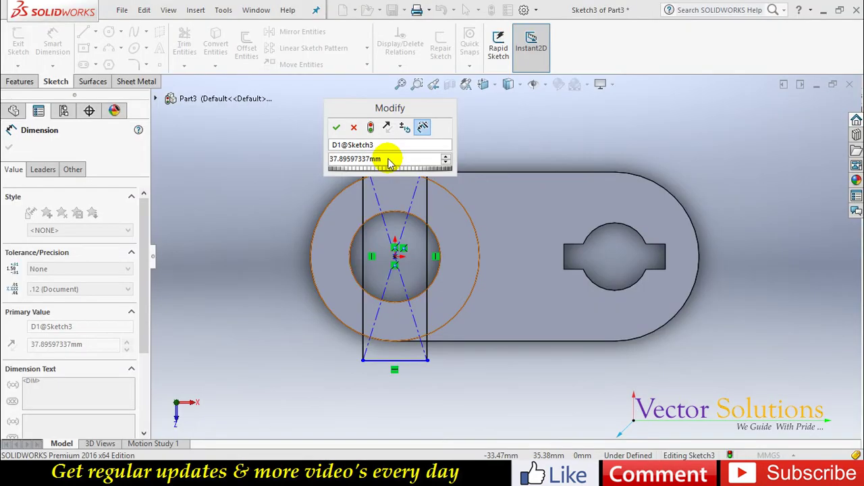
{"action": "double_click", "coordinate": [388, 162]}
{"action": "type", "text": "40"}
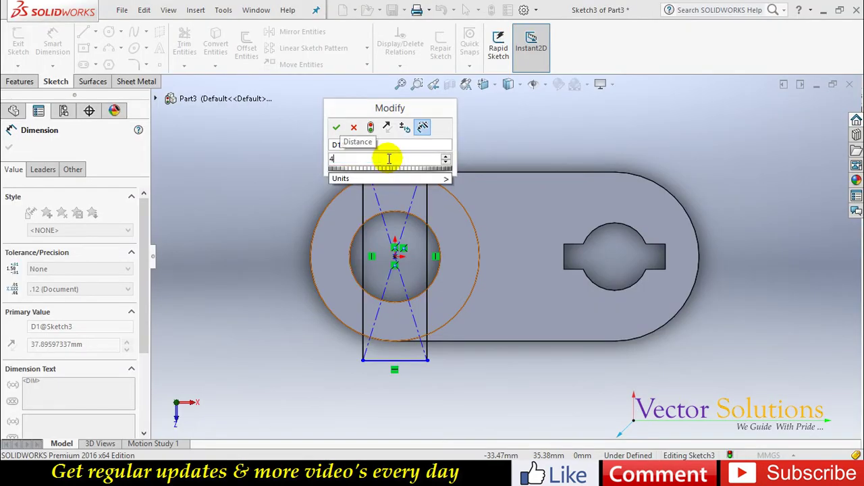
{"action": "key", "text": "Return"}
{"action": "left_click", "coordinate": [469, 141]}
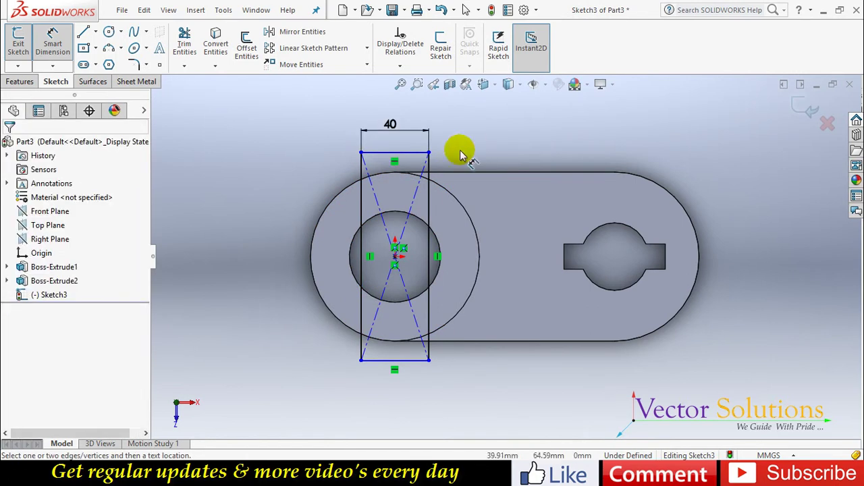
{"action": "left_click", "coordinate": [429, 170]}
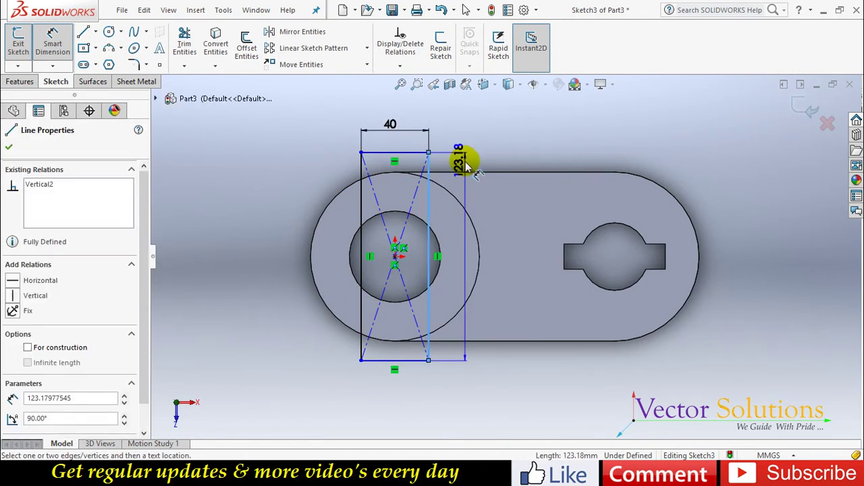
{"action": "left_click", "coordinate": [466, 166]}
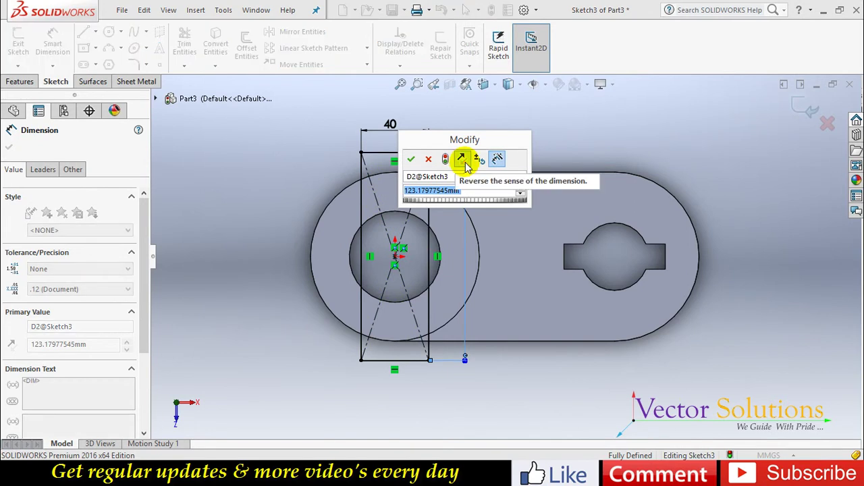
{"action": "type", "text": "10"}
{"action": "key", "text": "Return"}
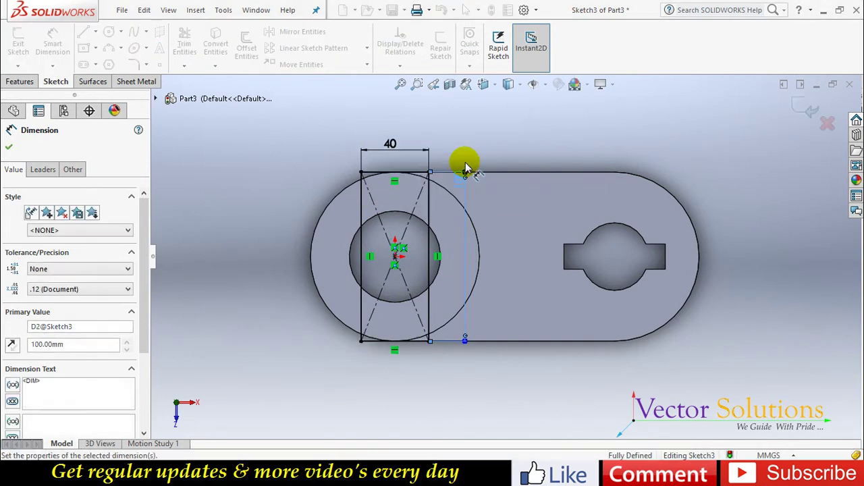
{"action": "left_click", "coordinate": [800, 111]}
Cut Sketch3 as a Blind extruded cut 10 mm deep, slotting the boss top
{"action": "left_click", "coordinate": [800, 111]}
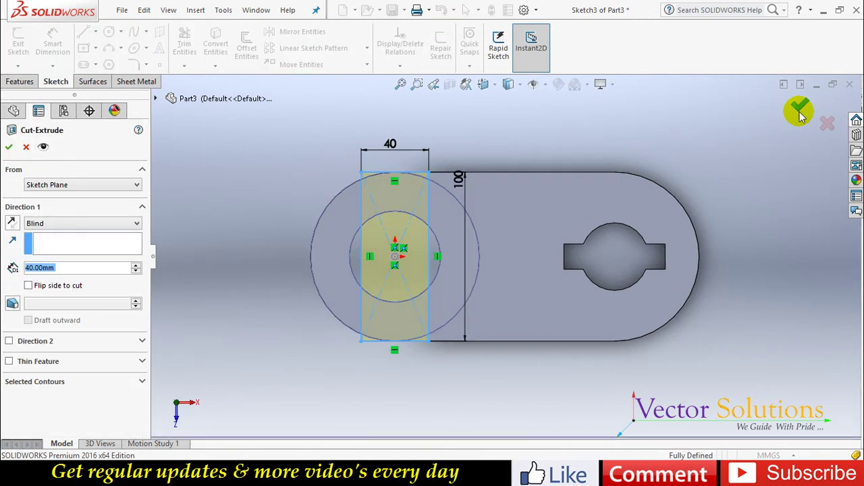
{"action": "mouse_move", "coordinate": [733, 212]}
{"action": "middle_mouse_down"}
{"action": "mouse_move", "coordinate": [751, 201]}
{"action": "mouse_move", "coordinate": [730, 147]}
{"action": "middle_mouse_up"}
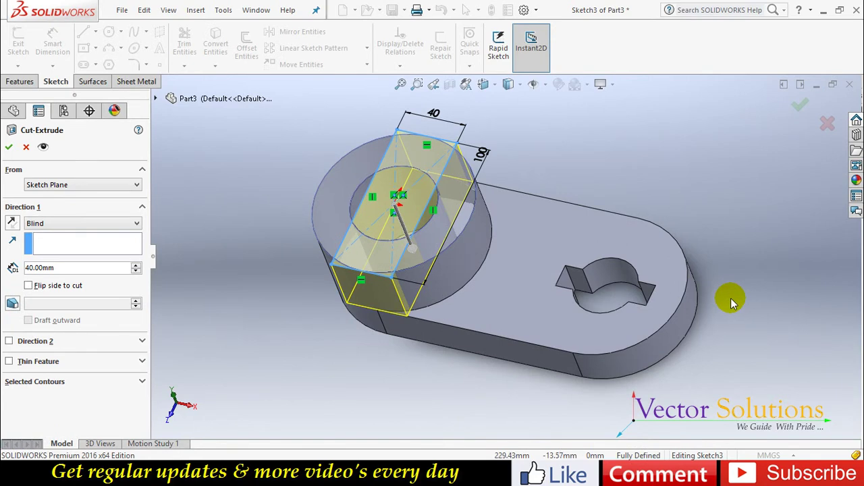
{"action": "double_click", "coordinate": [118, 267]}
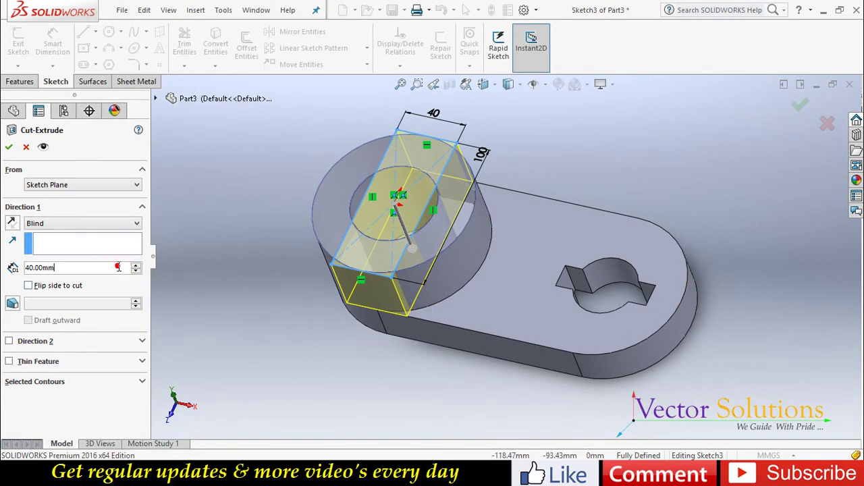
{"action": "type", "text": "10"}
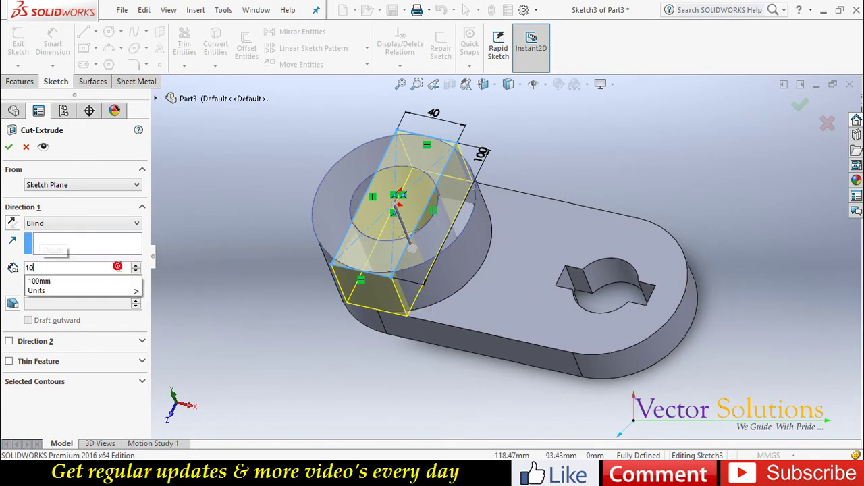
{"action": "key", "text": "Return"}
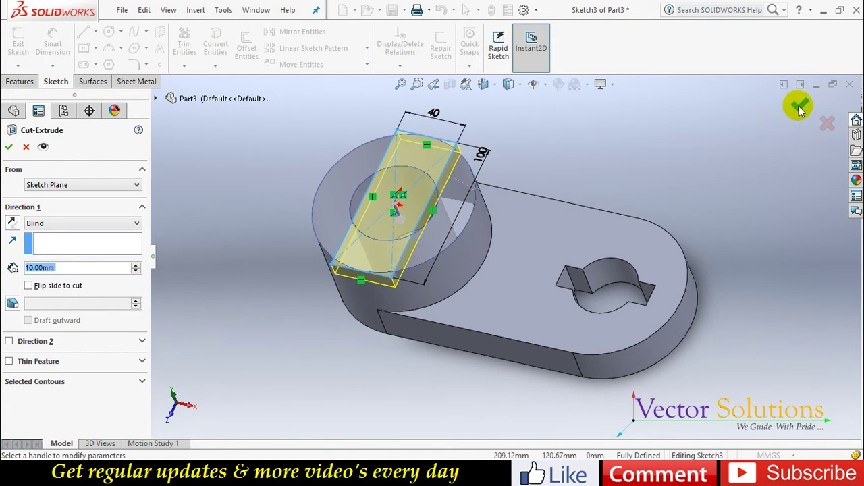
{"action": "left_click", "coordinate": [799, 107]}
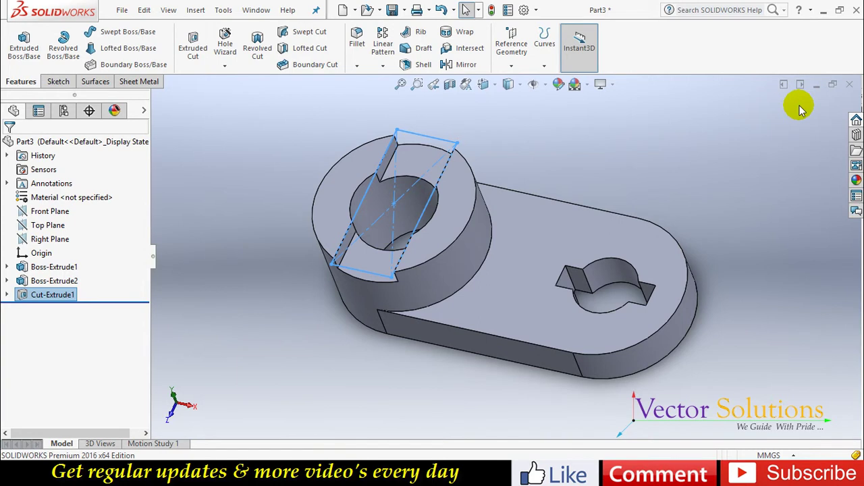
{"action": "mouse_move", "coordinate": [580, 140]}
{"action": "middle_mouse_down"}
{"action": "mouse_move", "coordinate": [545, 164]}
{"action": "mouse_move", "coordinate": [547, 152]}
{"action": "middle_mouse_up"}
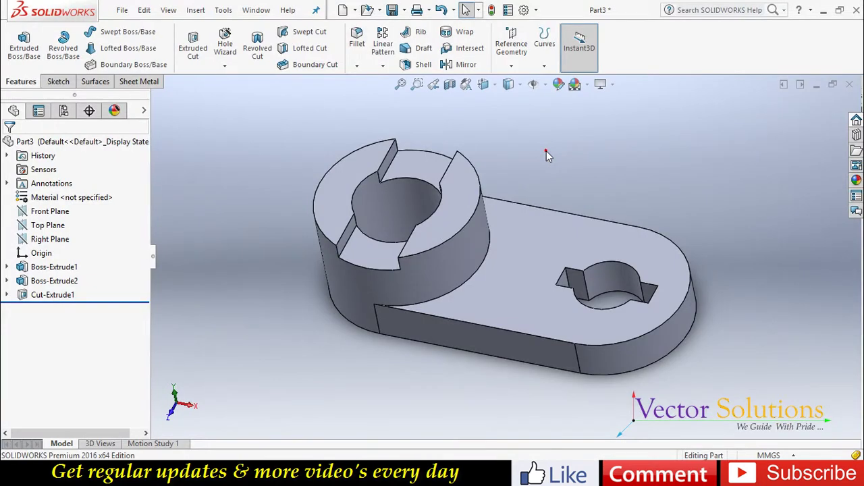
Add a 5 mm radius fillet on the edge joining the boss to the plate
{"action": "left_click", "coordinate": [546, 152]}
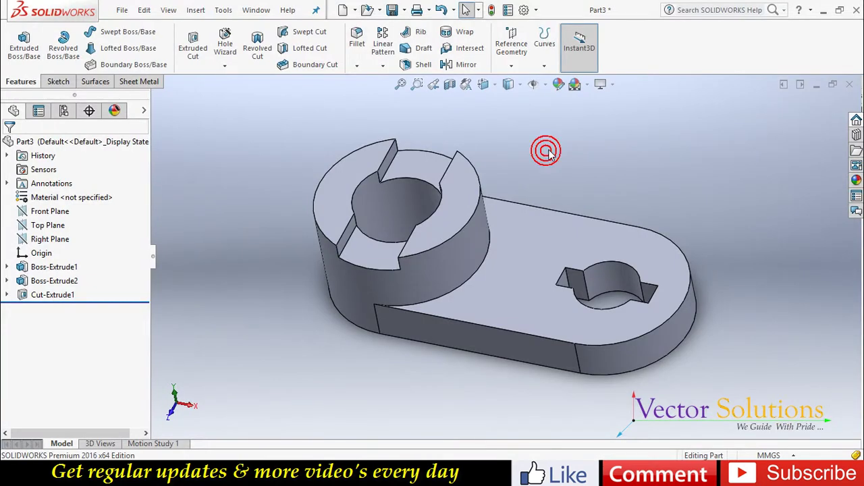
{"action": "left_click", "coordinate": [361, 42]}
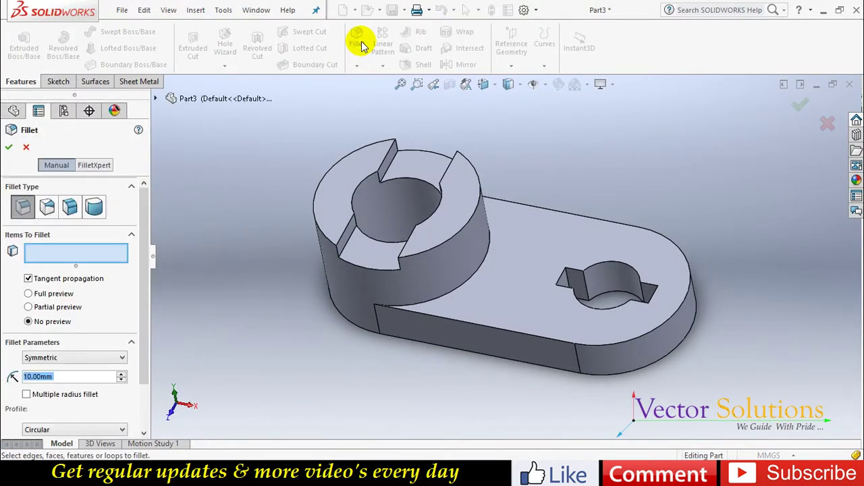
{"action": "left_click", "coordinate": [489, 242]}
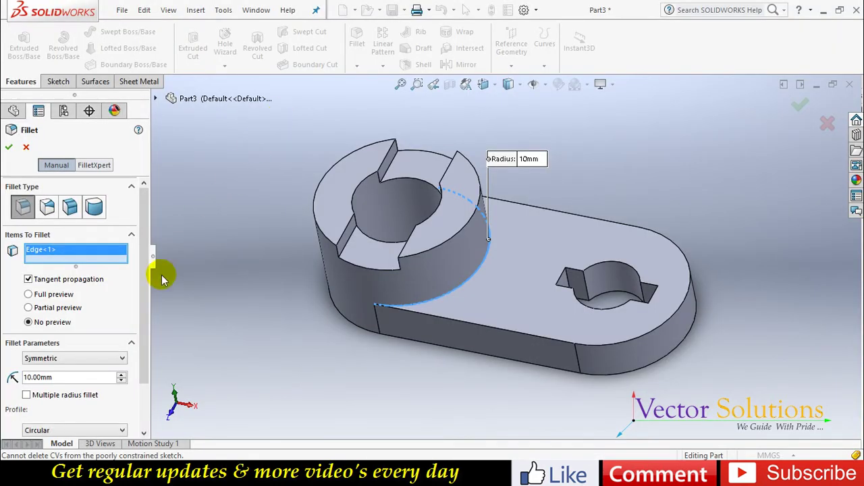
{"action": "double_click", "coordinate": [68, 377]}
{"action": "type", "text": "5"}
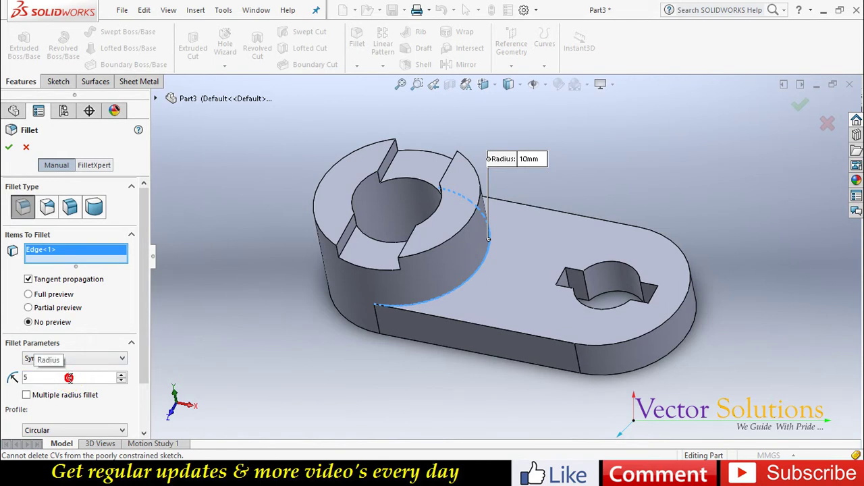
{"action": "key", "text": "Return"}
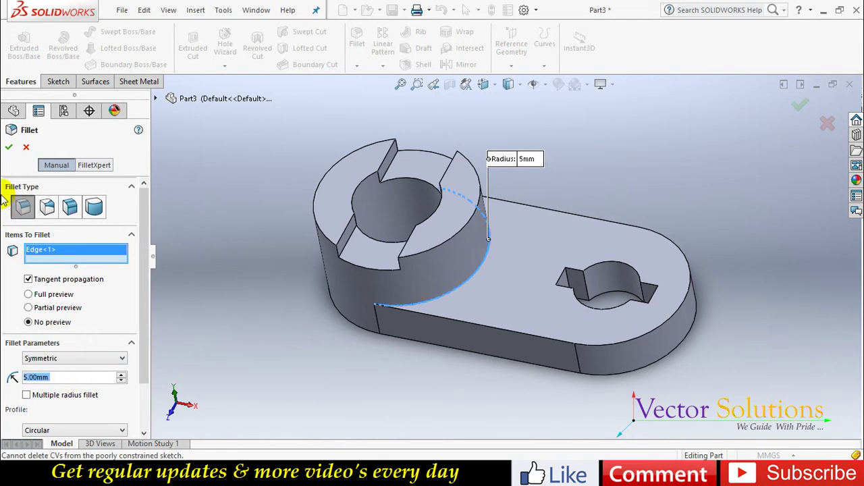
{"action": "left_click", "coordinate": [8, 151]}
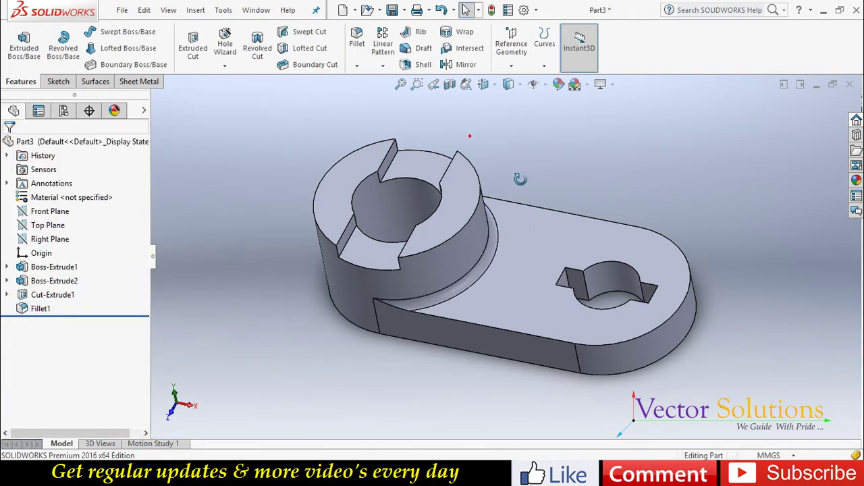
From the underside, set up a 2 mm × 45° chamfer on the plain hole's edge
{"action": "middle_click_drag", "start_coordinate": [520, 179], "coordinate": [490, 127]}
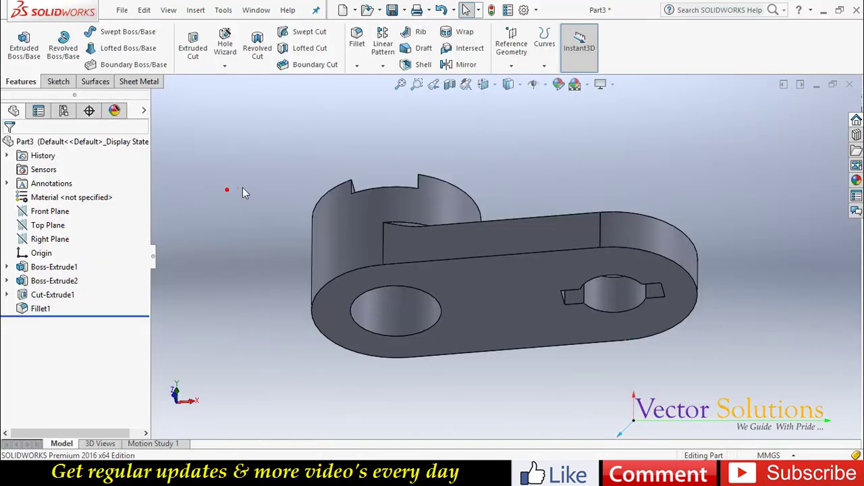
{"action": "left_click", "coordinate": [356, 66]}
{"action": "left_click", "coordinate": [368, 95]}
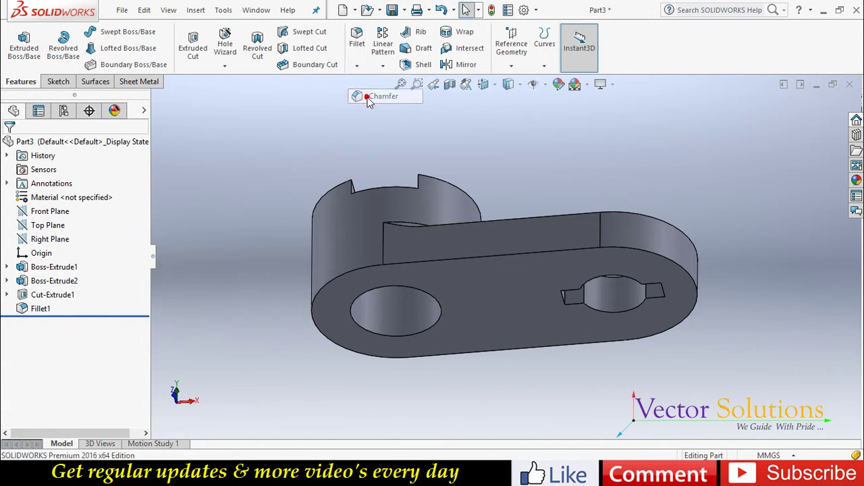
{"action": "left_click", "coordinate": [358, 327]}
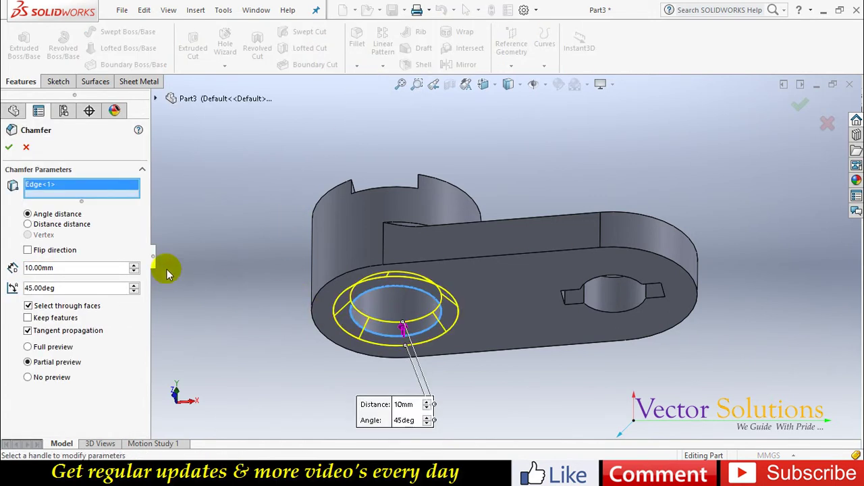
{"action": "double_click", "coordinate": [61, 268]}
{"action": "type", "text": "2"}
{"action": "key", "text": "Return"}
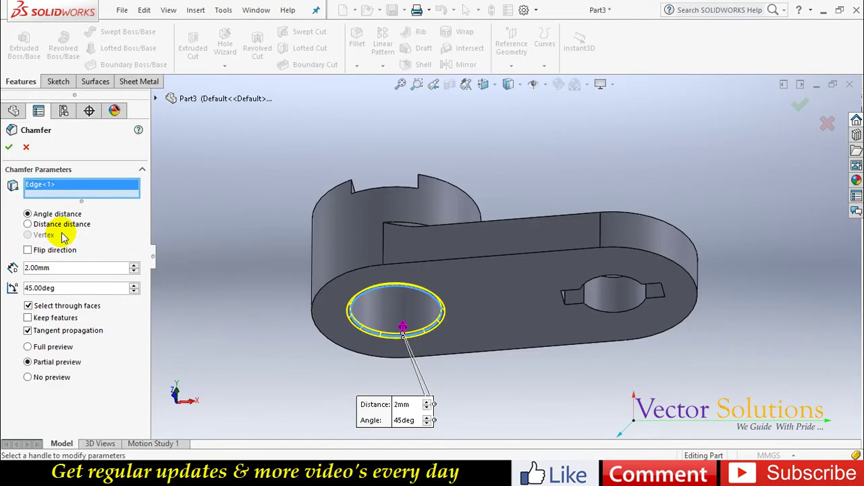
Confirm the chamfer, then show the part in Isometric view zoomed to fill the window
{"action": "left_click", "coordinate": [11, 148]}
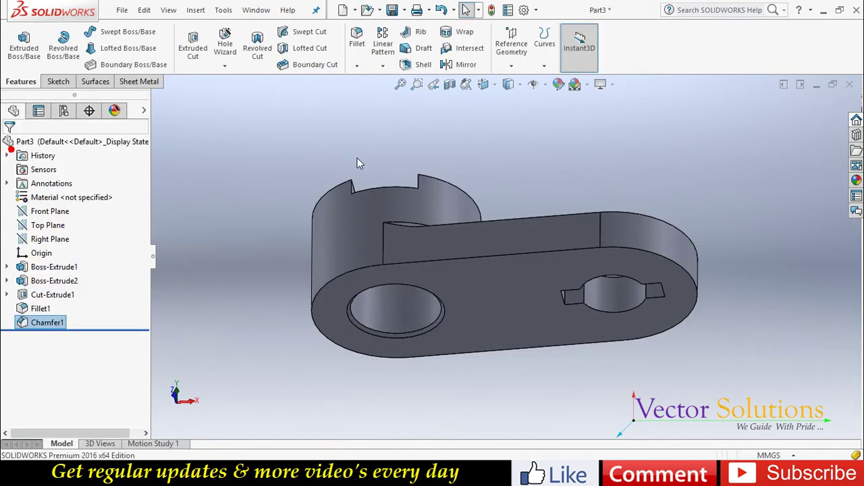
{"action": "mouse_move", "coordinate": [550, 199]}
{"action": "middle_mouse_down"}
{"action": "mouse_move", "coordinate": [521, 267]}
{"action": "mouse_move", "coordinate": [525, 284]}
{"action": "mouse_move", "coordinate": [544, 255]}
{"action": "middle_mouse_up"}
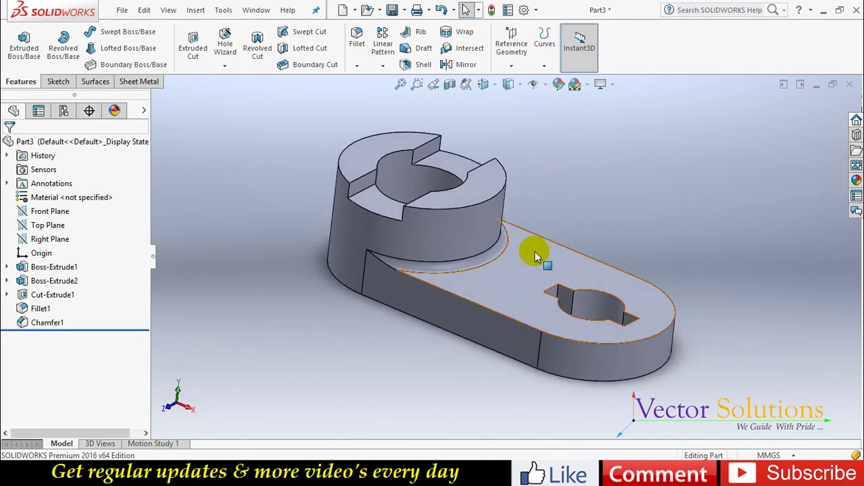
{"action": "left_click", "coordinate": [495, 90]}
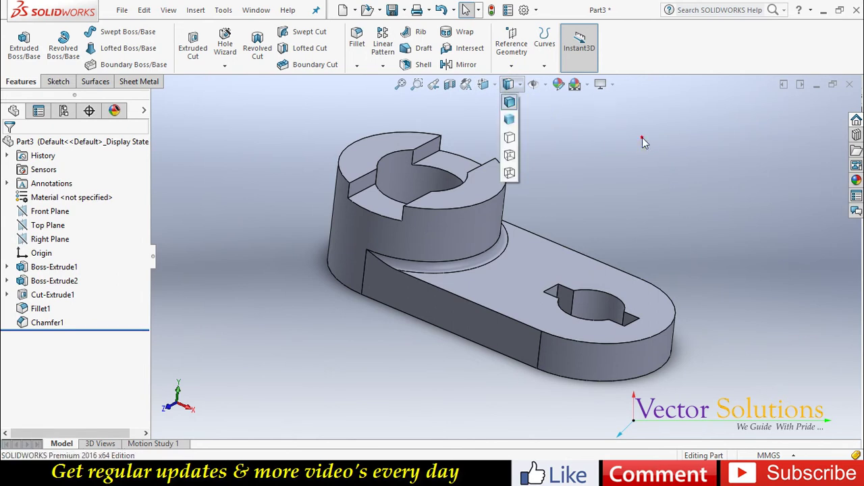
{"action": "left_click", "coordinate": [638, 135]}
{"action": "left_click", "coordinate": [483, 83]}
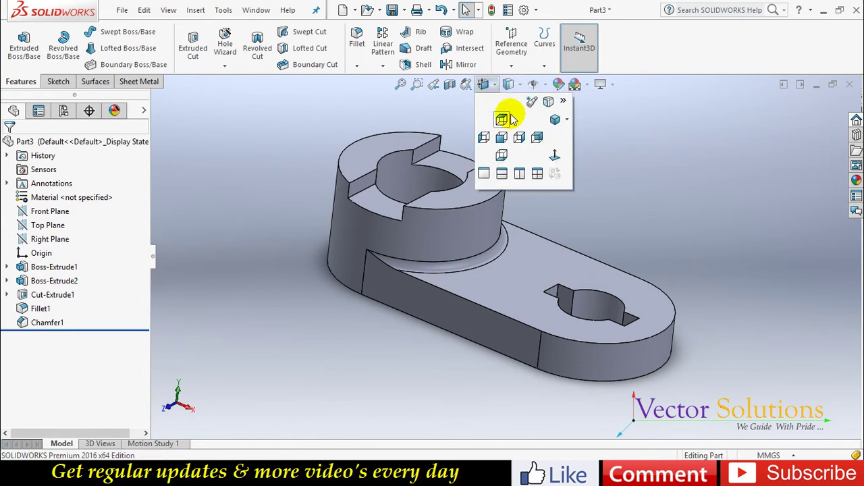
{"action": "left_click", "coordinate": [555, 120]}
{"action": "scroll", "coordinate": [636, 205], "scroll_direction": "down", "scroll_amount": 2}
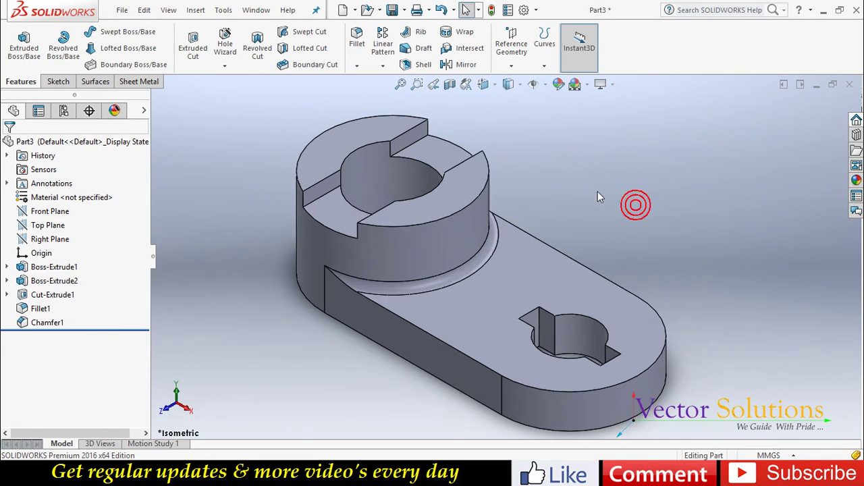